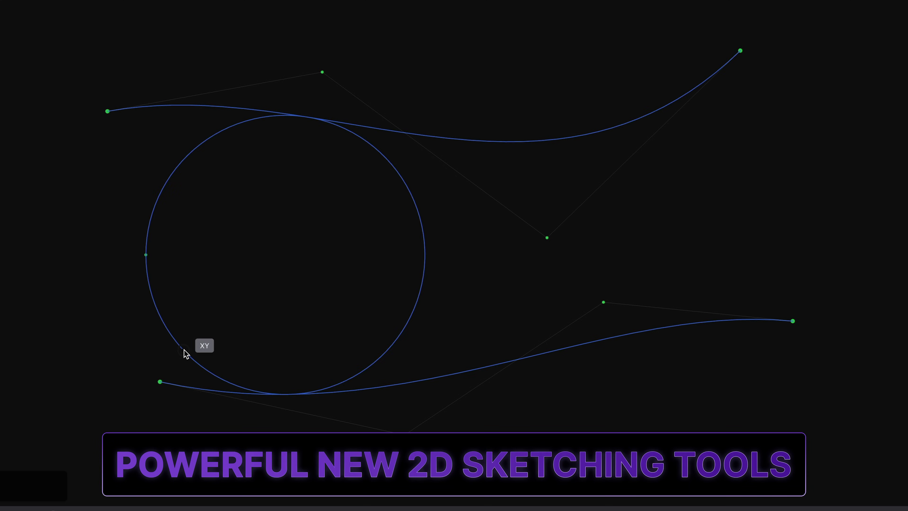
Step: Drag the tangent circle to the right so it slides between the two spline curves
mouse_move(185, 353)
mouse_down()
mouse_move(412, 345)
mouse_move(714, 305)
mouse_up()
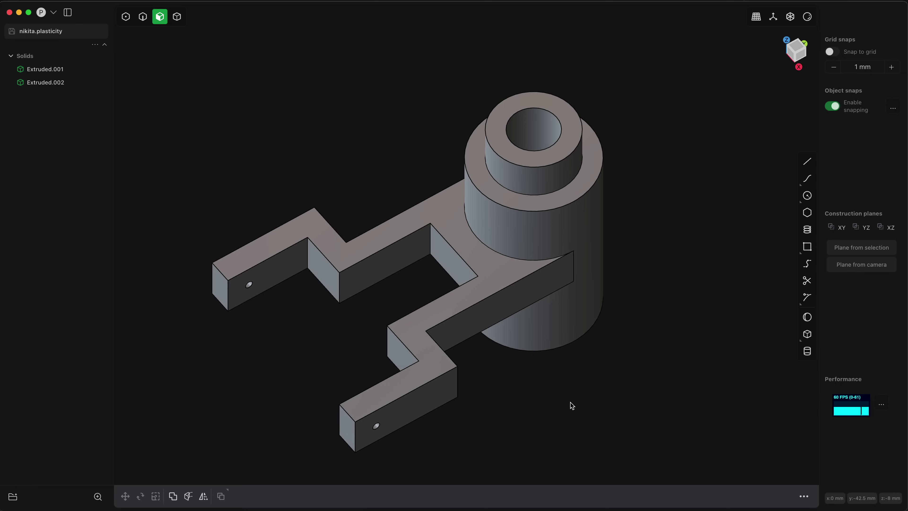
Step: Measure across the top boss rim with the Measure command and place the 35.000 mm dimension
text(f)
text(Meas)
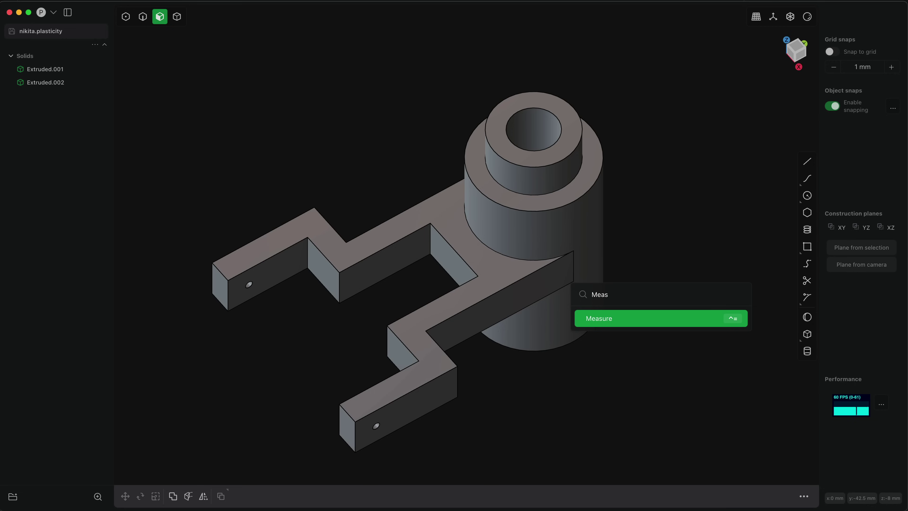
key(Return)
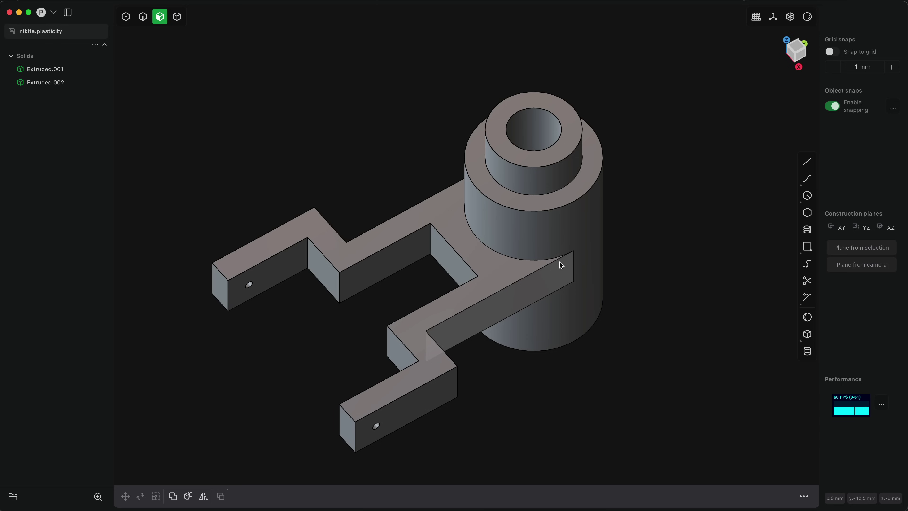
click(577, 110)
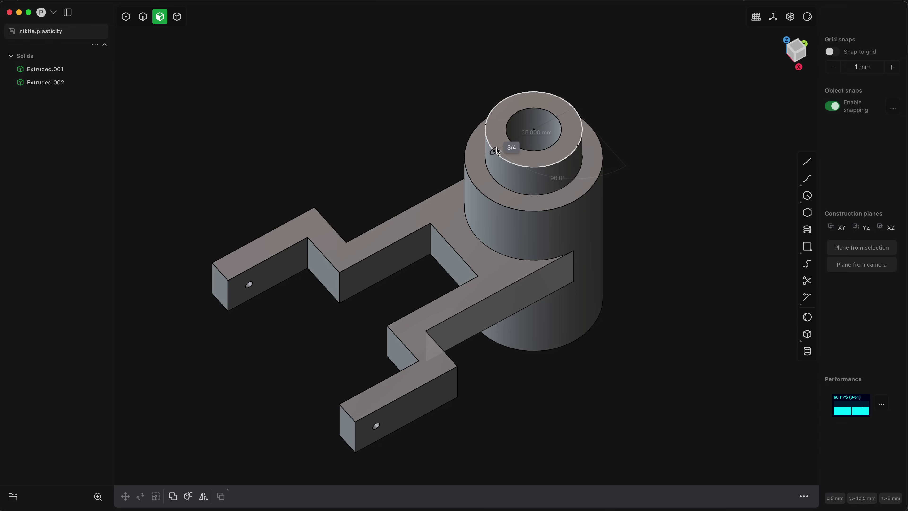
click(509, 164)
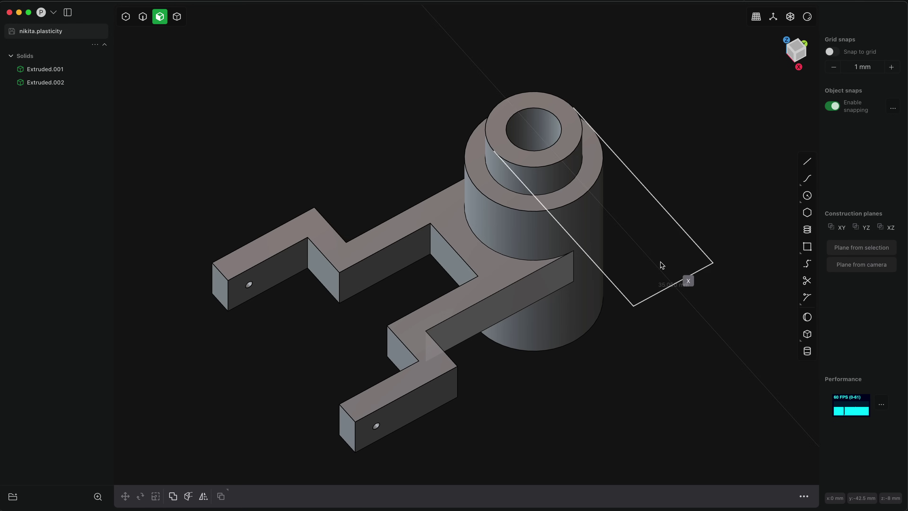
middle_drag(645, 240, 586, 198)
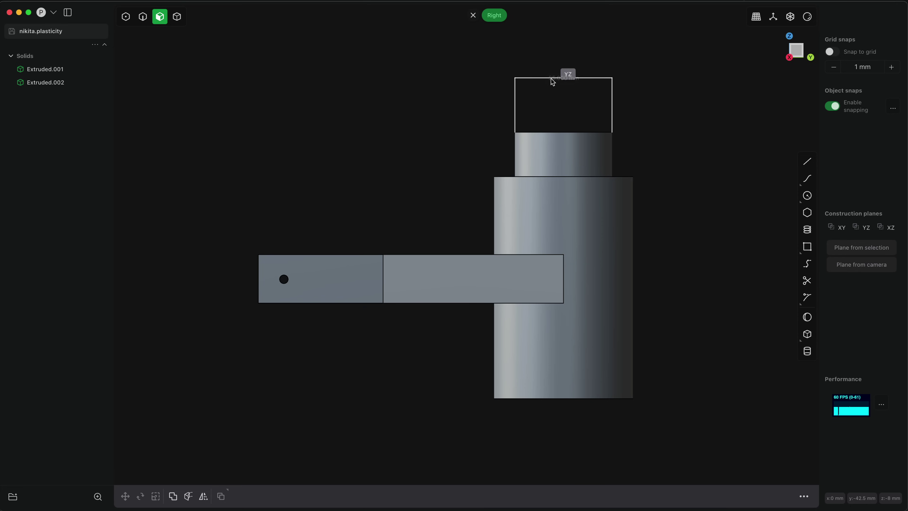
middle_drag(551, 79, 588, 149)
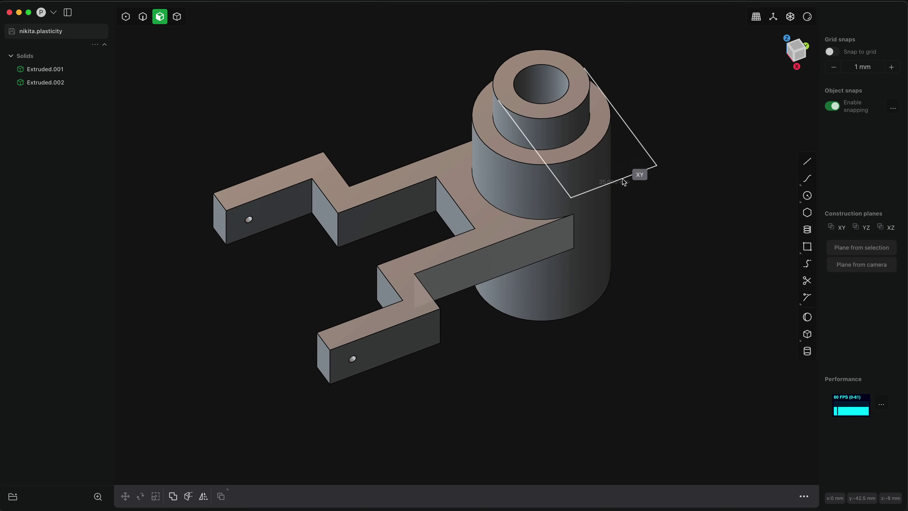
click(627, 185)
shift+middle_drag(618, 229, 605, 287)
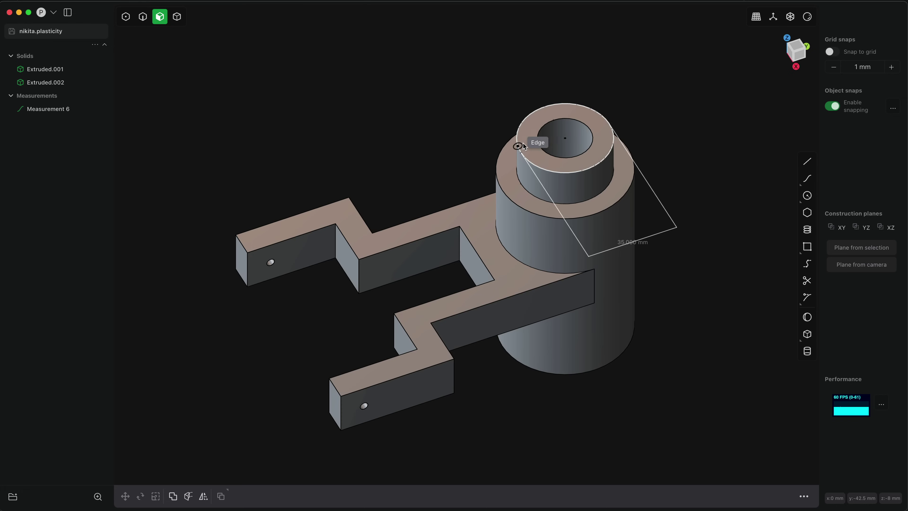
click(464, 314)
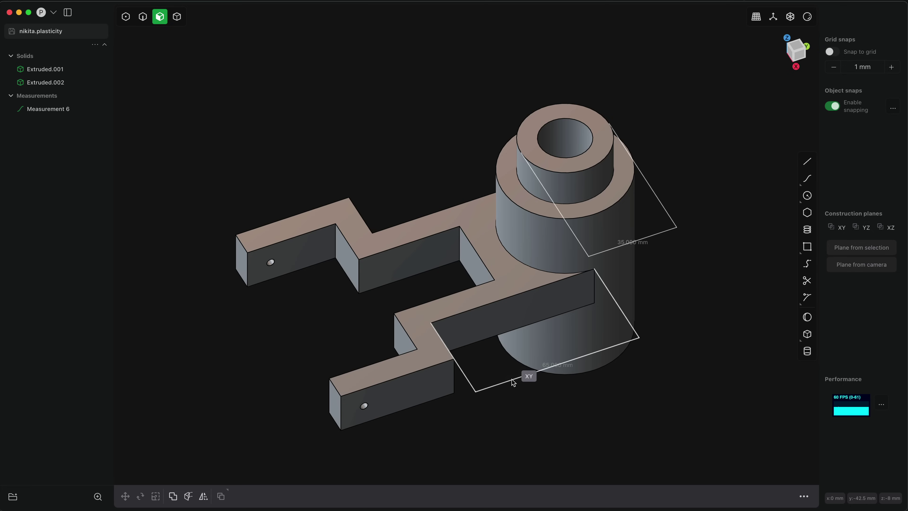
key(Escape)
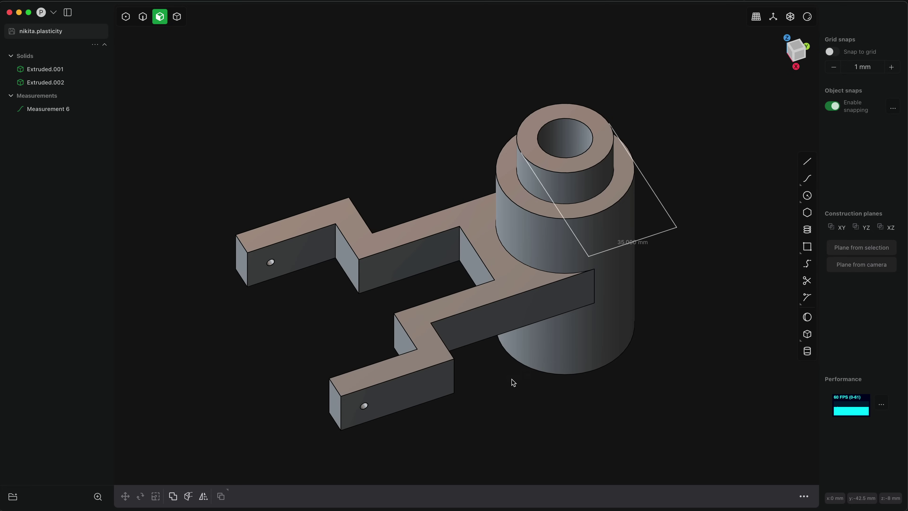
click(595, 273)
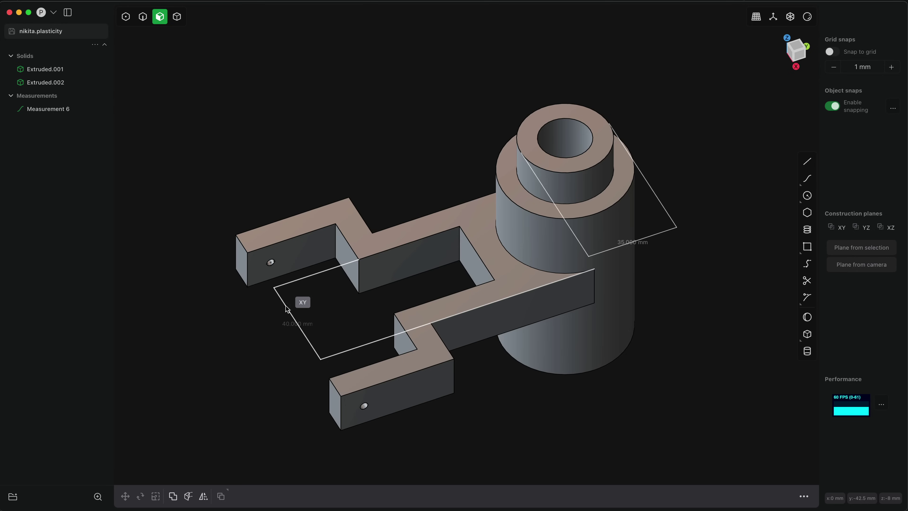
click(286, 306)
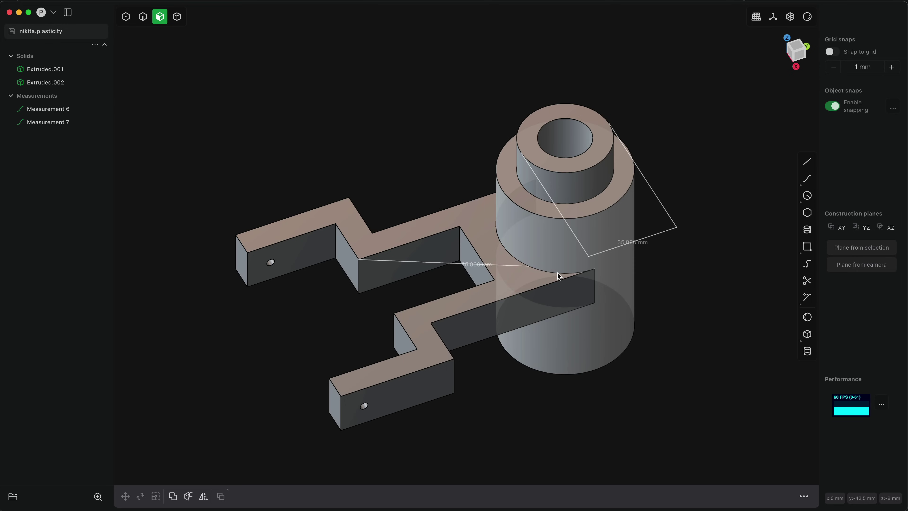
middle_drag(513, 294, 511, 289)
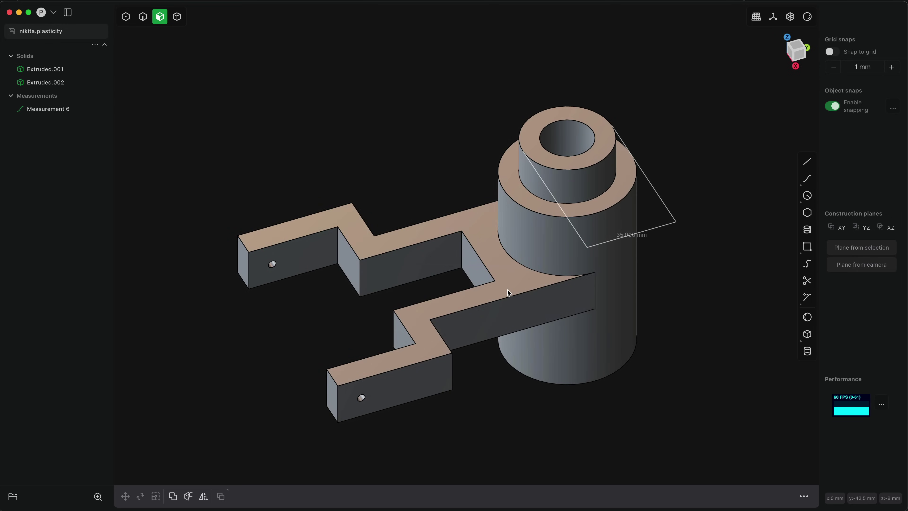
key(alt+z)
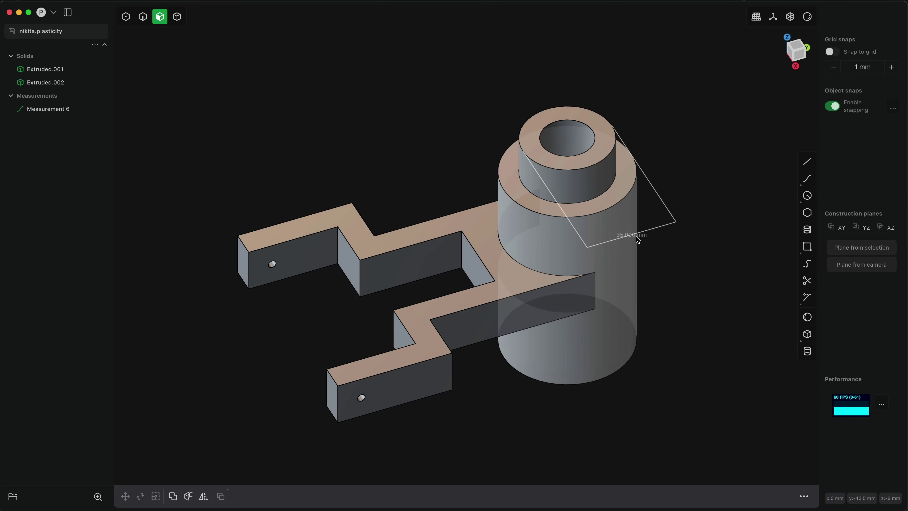
Step: Offset the cylinder's inner bore face outward by about 0.91 mm
click(527, 181)
key(o)
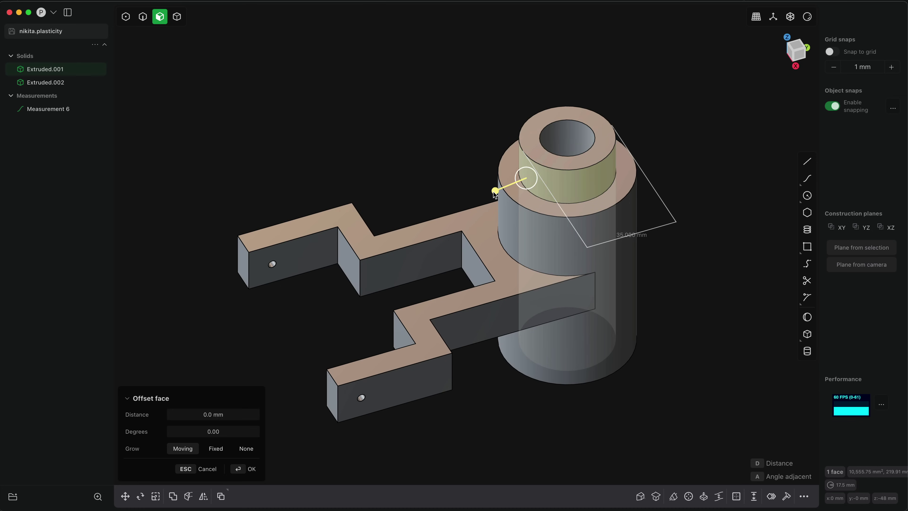
mouse_move(496, 193)
mouse_down()
mouse_move(507, 187)
mouse_move(489, 193)
mouse_up()
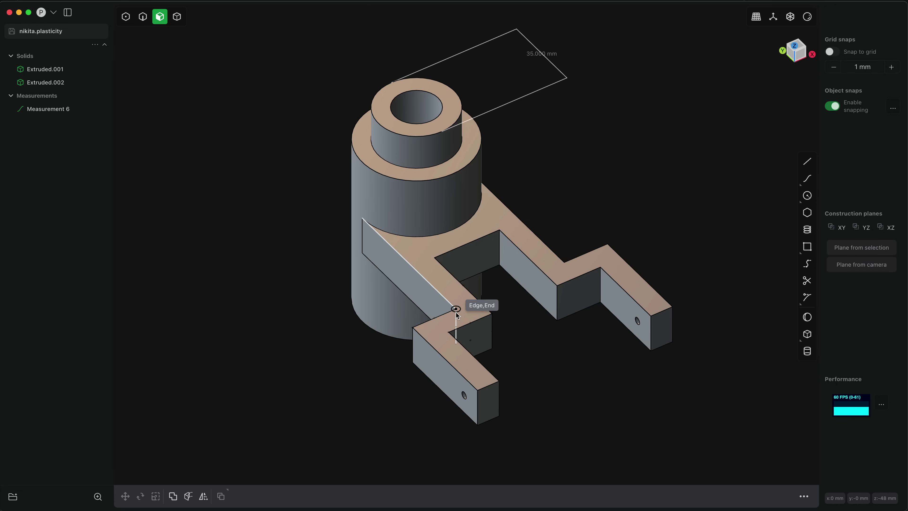
Step: Measure 65.000 mm from the arm's corner along its edge
click(456, 310)
click(363, 218)
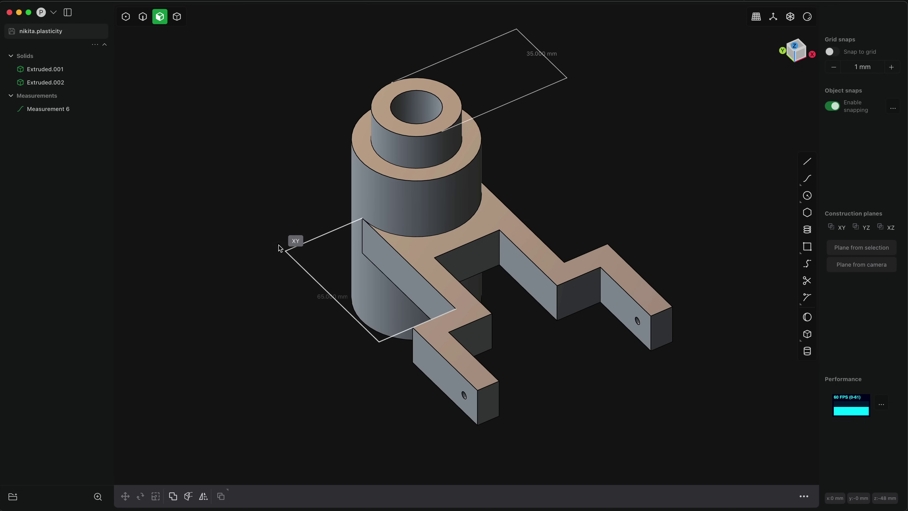
click(280, 248)
mouse_move(361, 303)
middle_down()
mouse_move(321, 318)
mouse_move(345, 304)
middle_up()
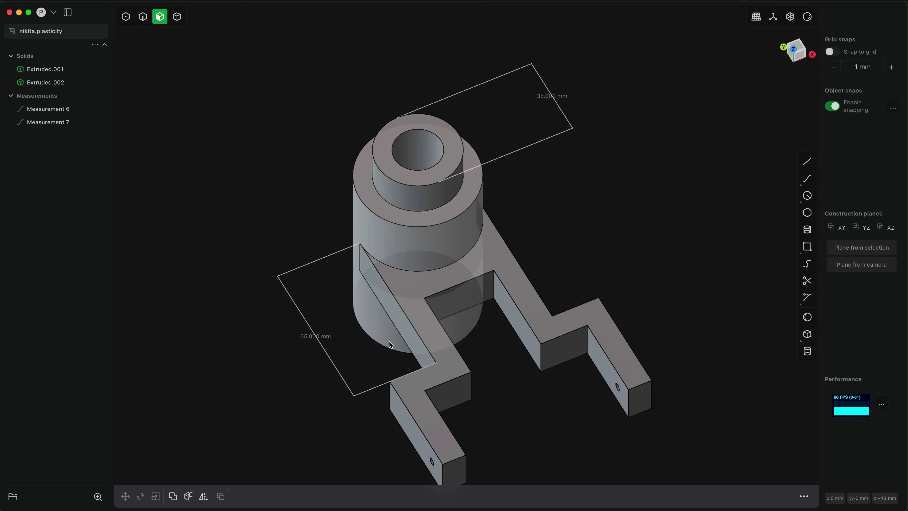
shift+middle_drag(389, 341, 382, 286)
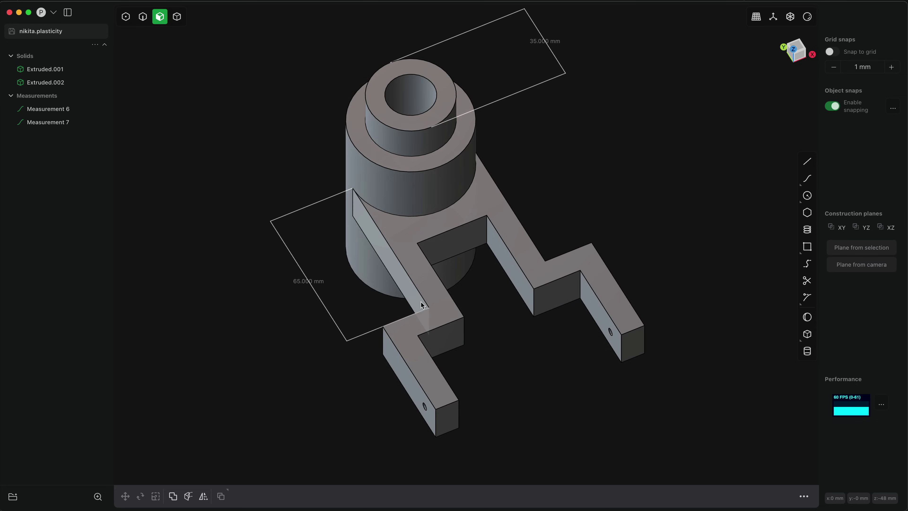
Step: Measure 75.000 mm from the arm's corner to the cylinder edge end
key(m)
click(464, 317)
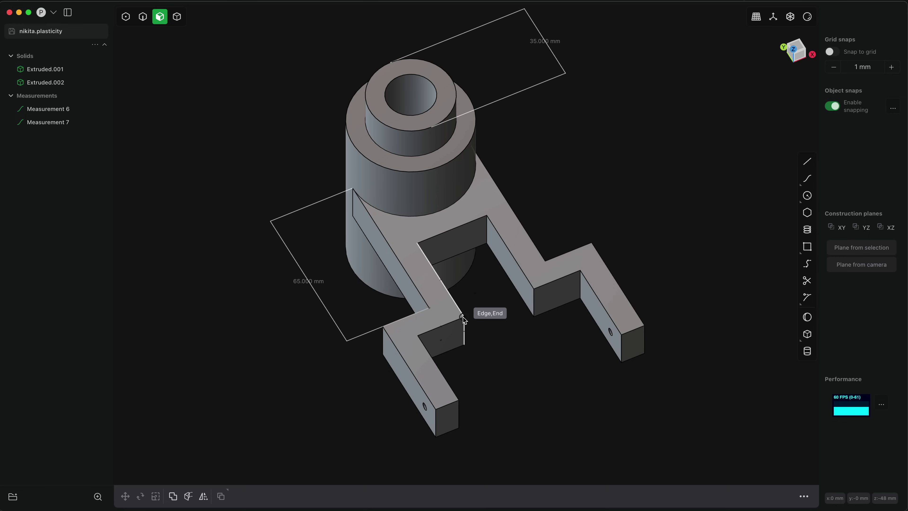
click(352, 190)
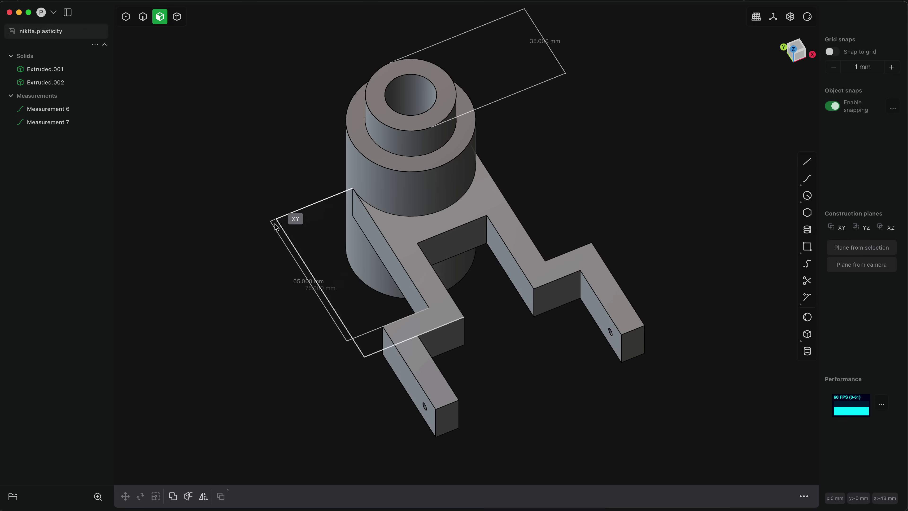
click(246, 239)
middle_drag(518, 313, 368, 283)
Step: Measure 8.604 mm from the small hole's centre to the bottom edge in side view
scroll(361, 289, up, 5)
scroll(351, 292, up, 2)
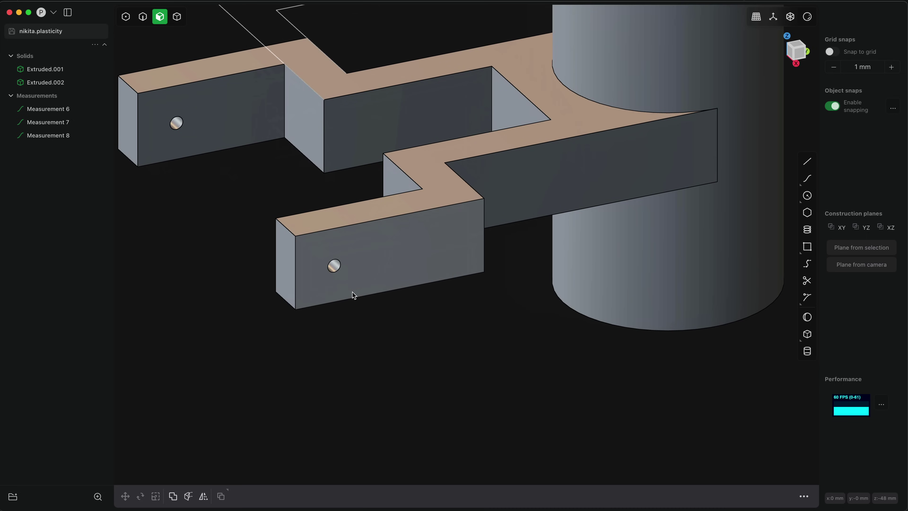
click(334, 266)
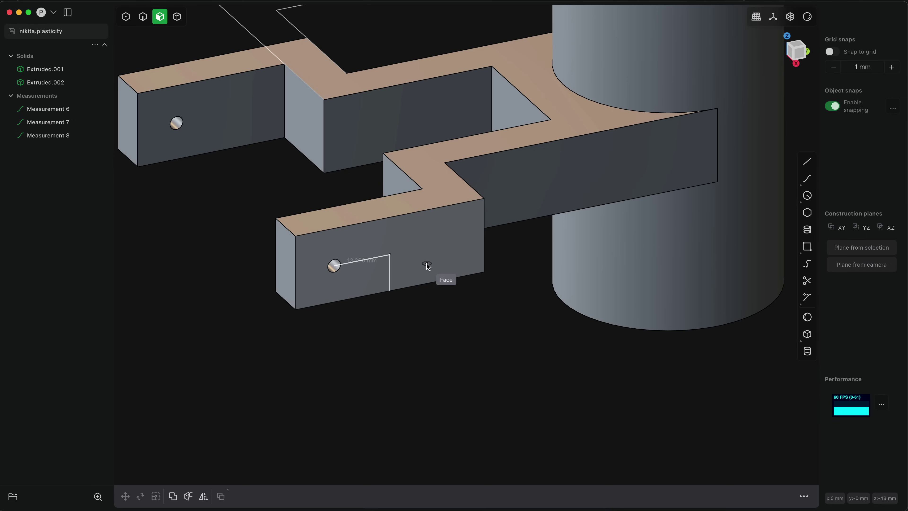
click(800, 54)
shift+middle_drag(151, 121, 227, 181)
click(185, 177)
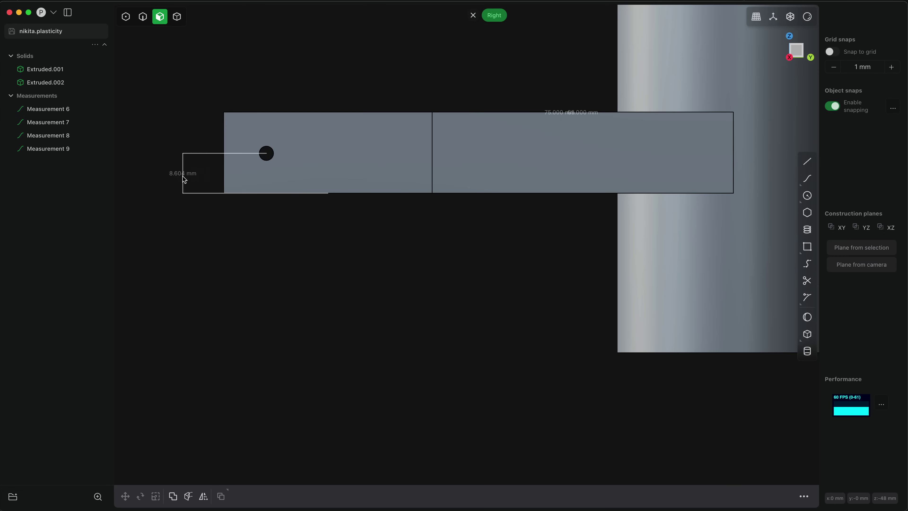
middle_drag(220, 244, 269, 268)
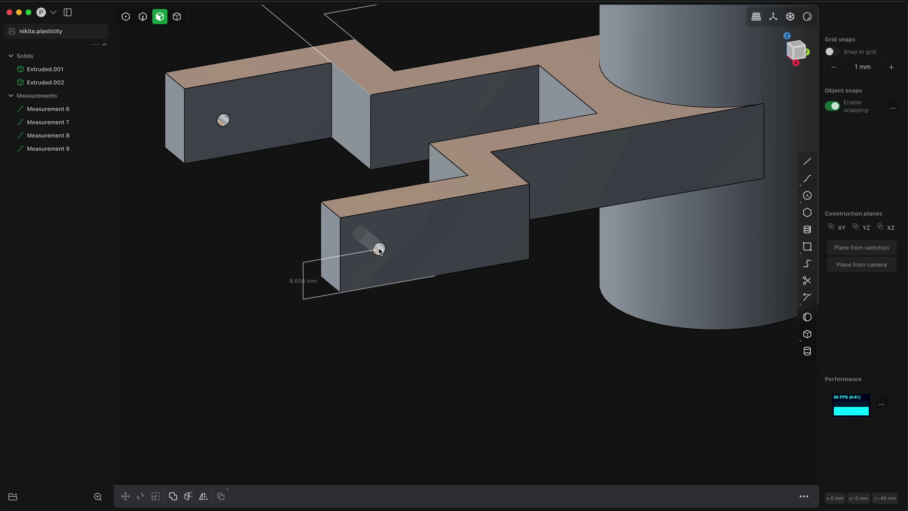
shift+middle_drag(479, 340, 443, 358)
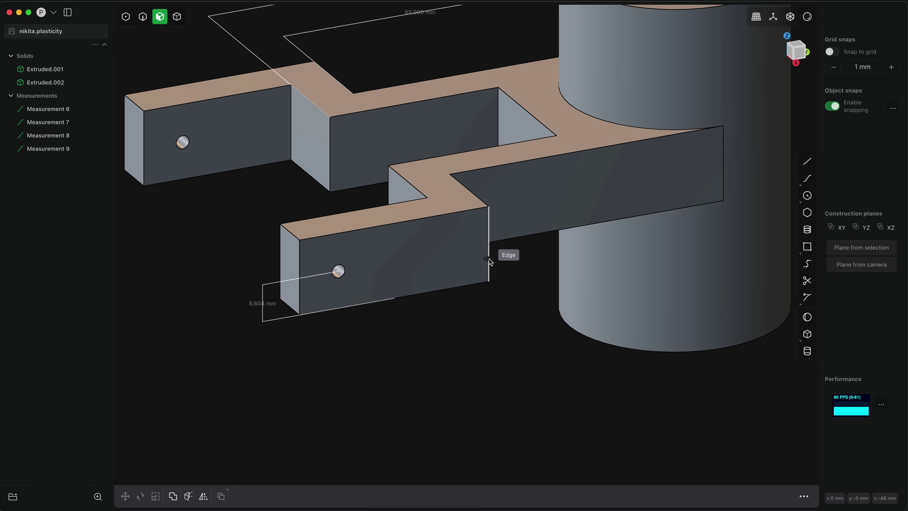
Step: Measure 35.766 mm from the arm block's right edge to the small hole
click(488, 247)
click(339, 272)
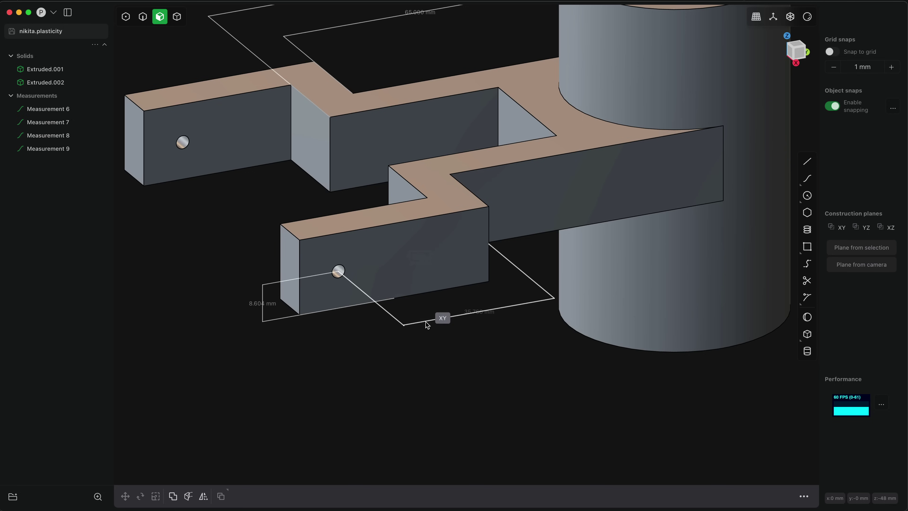
click(429, 330)
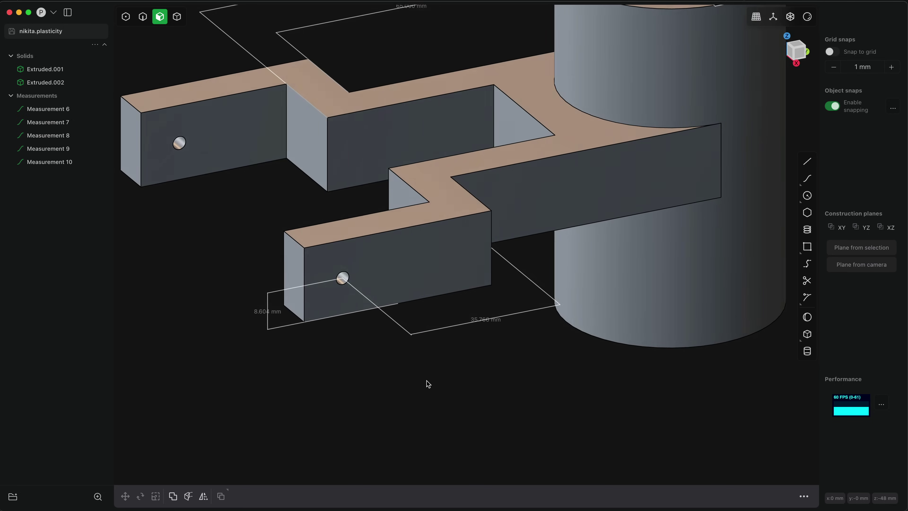
scroll(425, 394, down, 5)
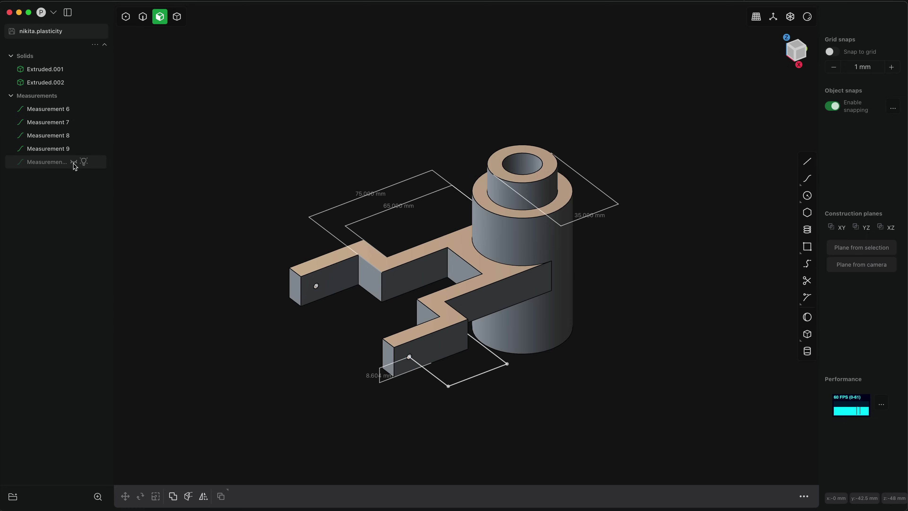
Step: Toggle visibility of Measurements 6–10 and the Measurements group in the outliner
click(57, 111)
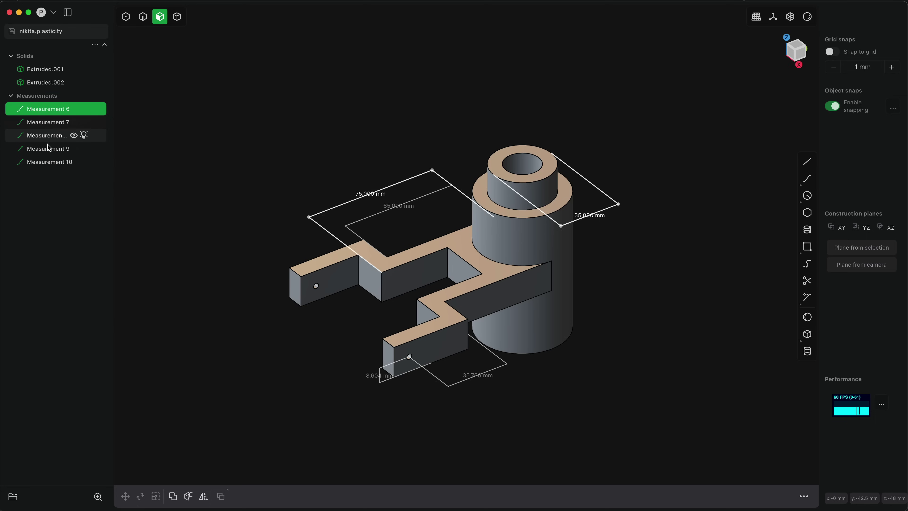
shift+click(49, 170)
click(73, 162)
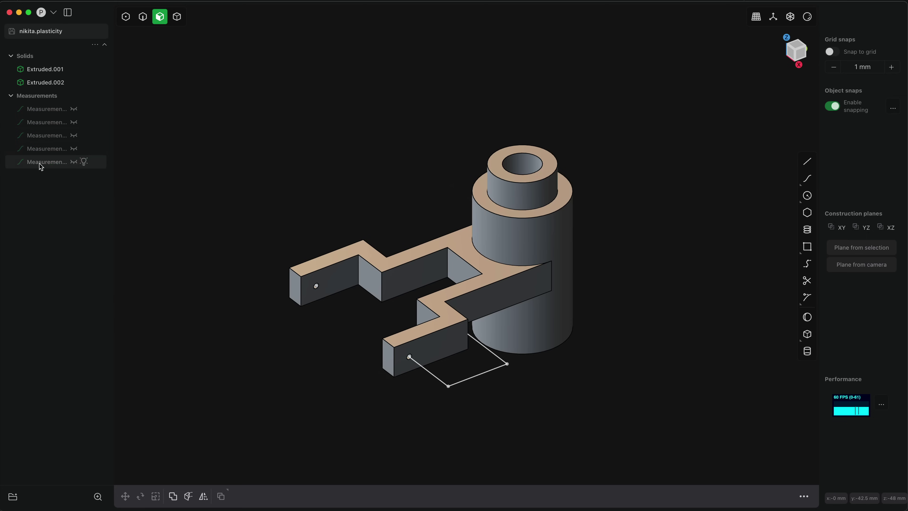
click(68, 110)
shift+click(52, 166)
click(84, 162)
click(85, 95)
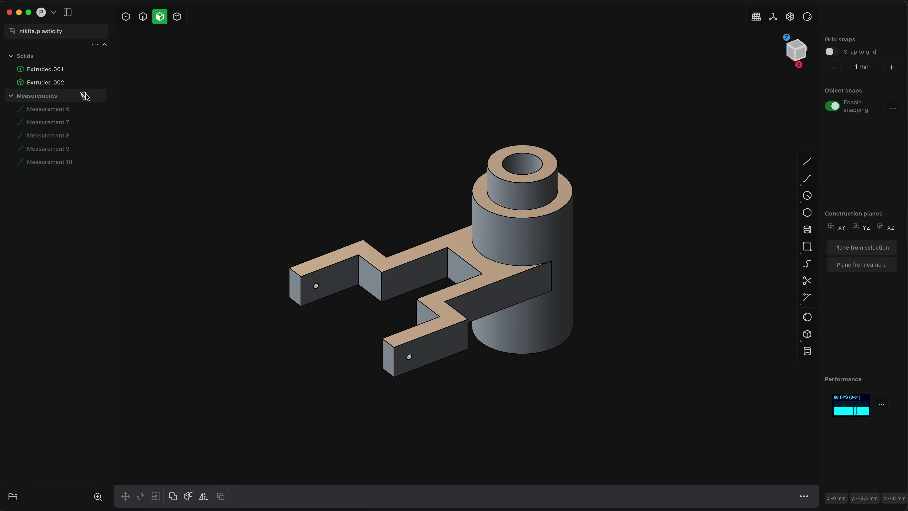
click(86, 96)
Step: Select Extruded.001, Extruded.002 and Measurements 6–10 together in the outliner
click(54, 110)
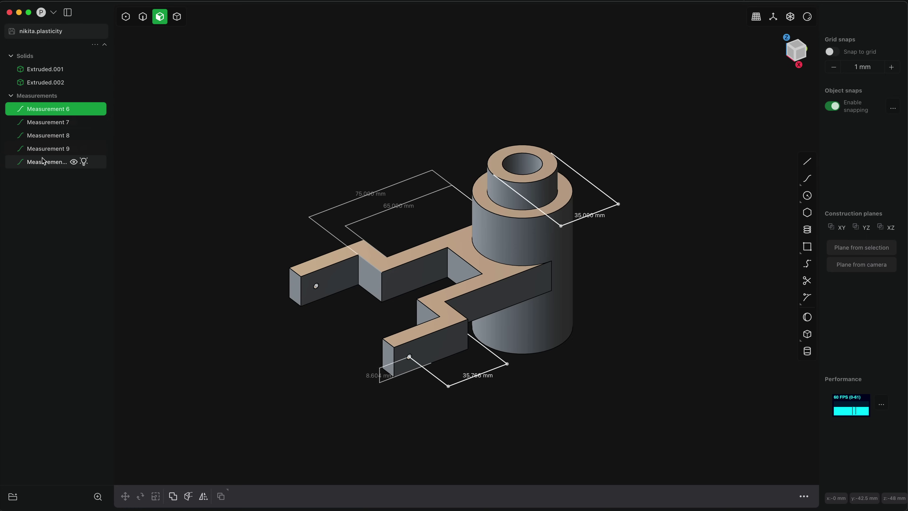
shift+click(43, 162)
click(45, 69)
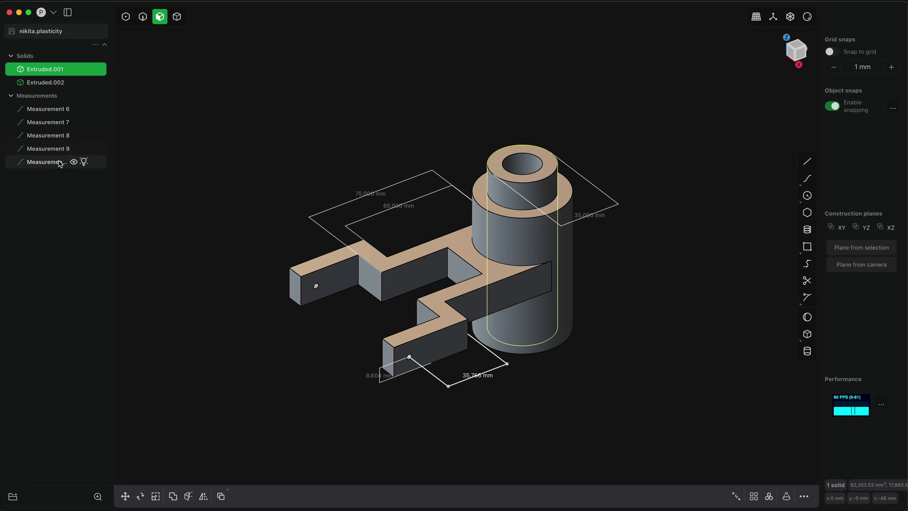
shift+click(54, 162)
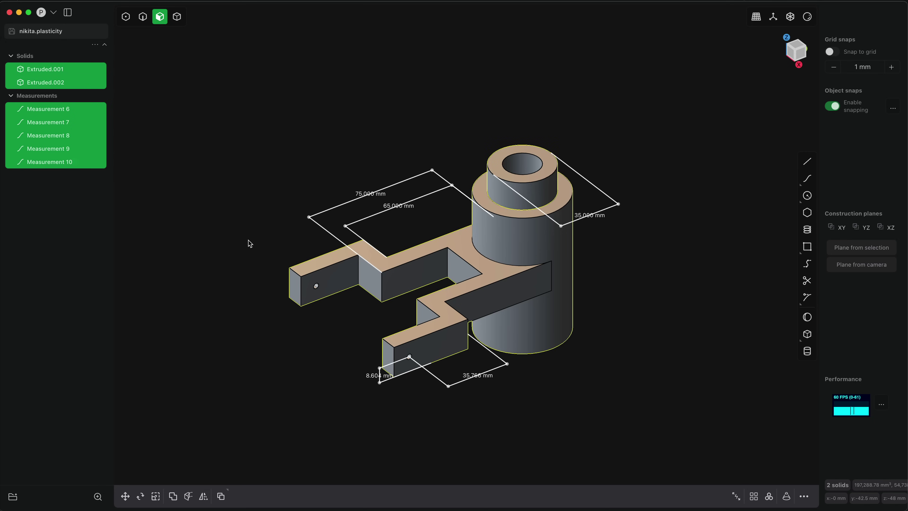
Step: Group the selection as Group 1, then group Extruded.001 as Group 2 nested inside it
key(ctrl+g)
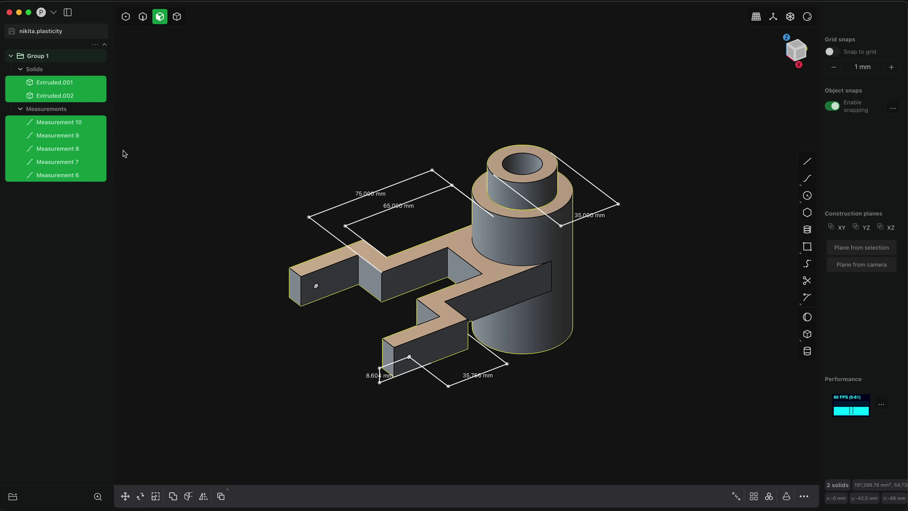
click(167, 144)
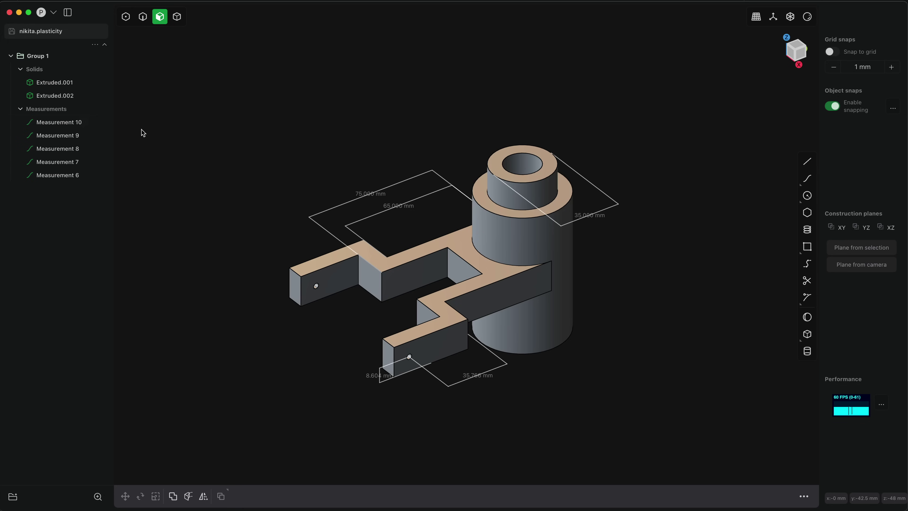
double_click(536, 183)
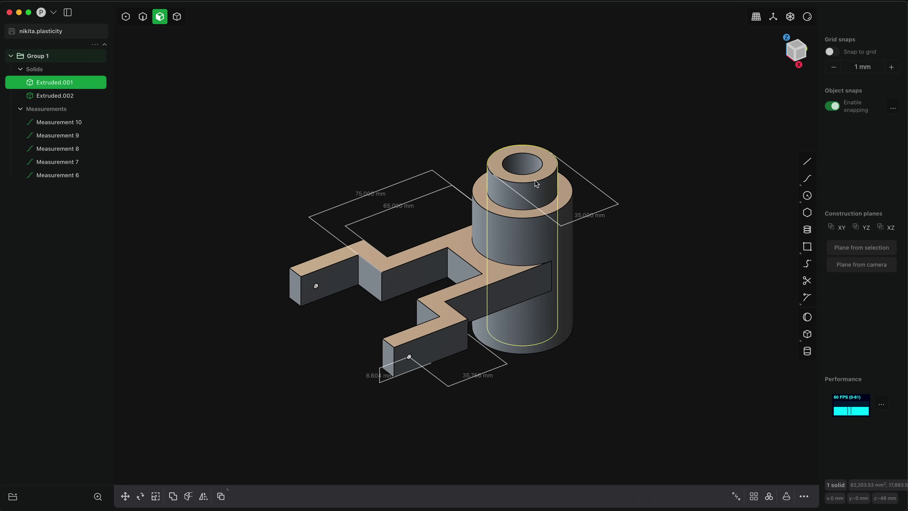
key(ctrl+g)
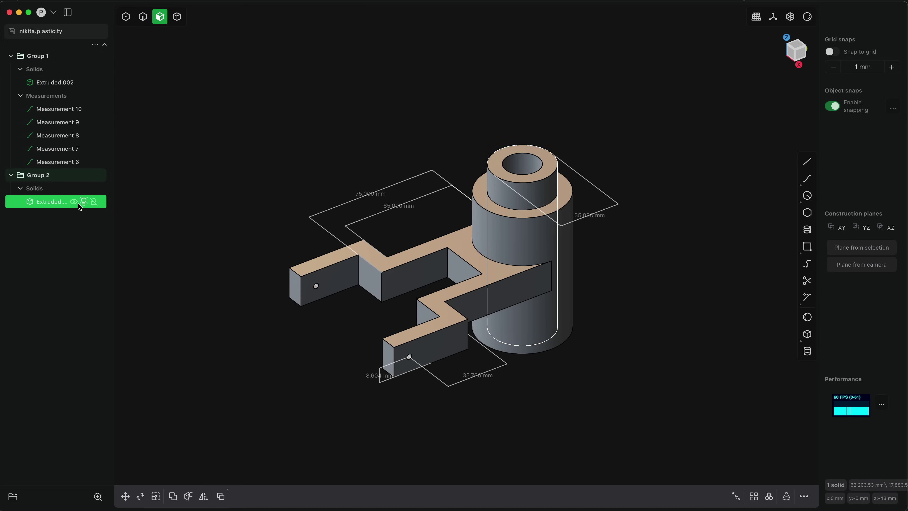
drag(40, 175, 40, 59)
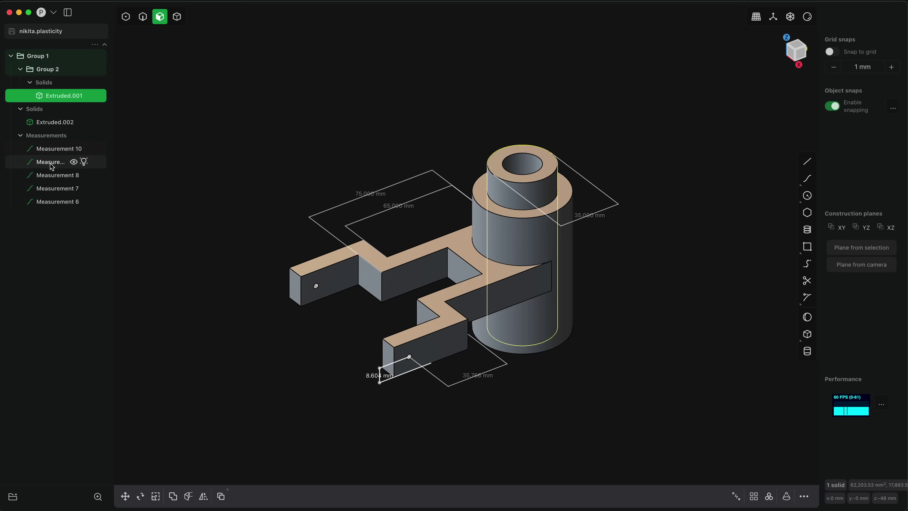
Step: Move the 35 mm Measurement 6 into Group 2
click(52, 204)
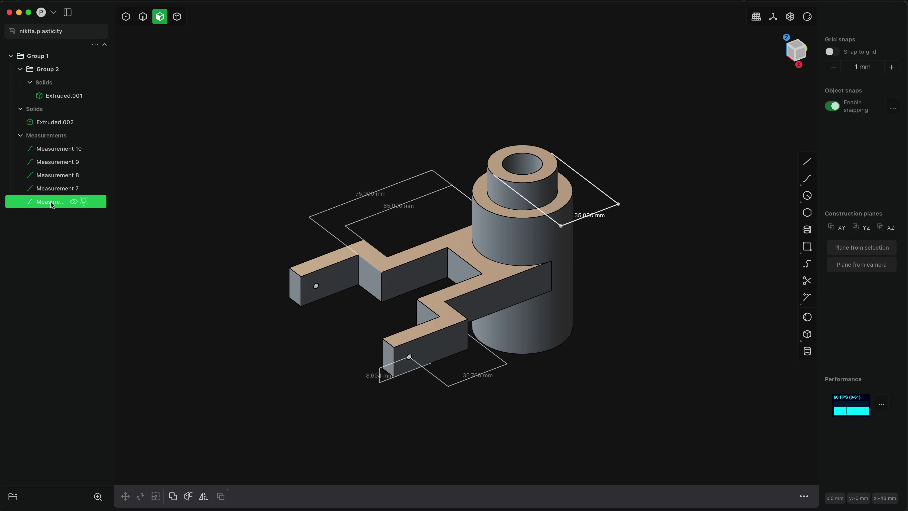
drag(52, 204, 40, 69)
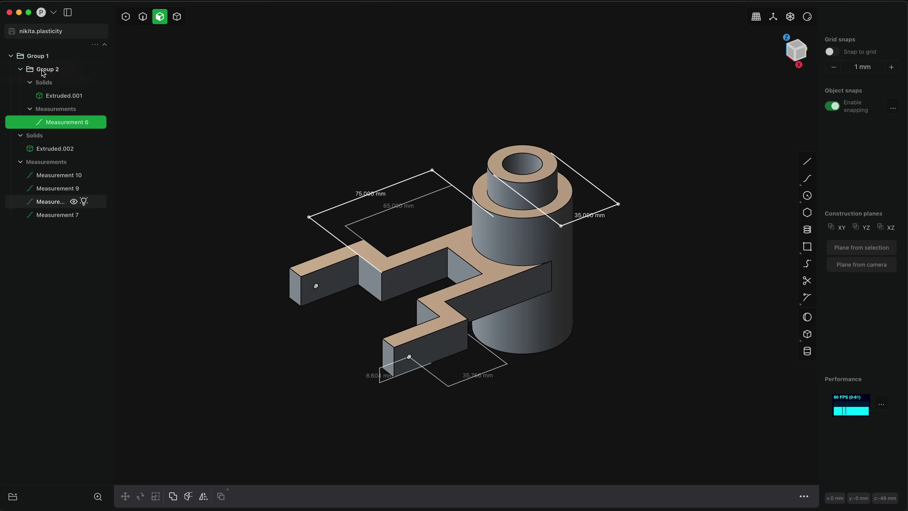
click(206, 125)
Step: Toggle Group 2 and Group 1's dimensions off and back on to check the grouping
click(74, 70)
click(74, 70)
click(74, 70)
click(74, 70)
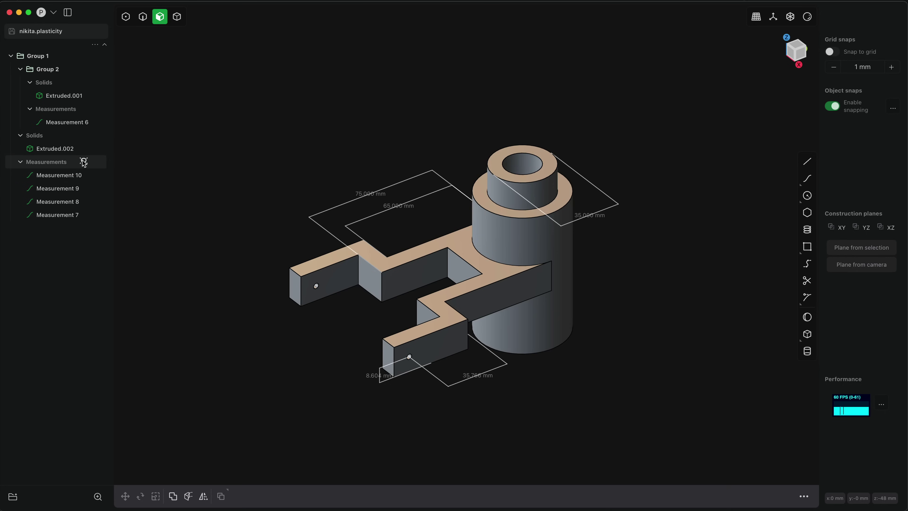
click(83, 161)
click(83, 162)
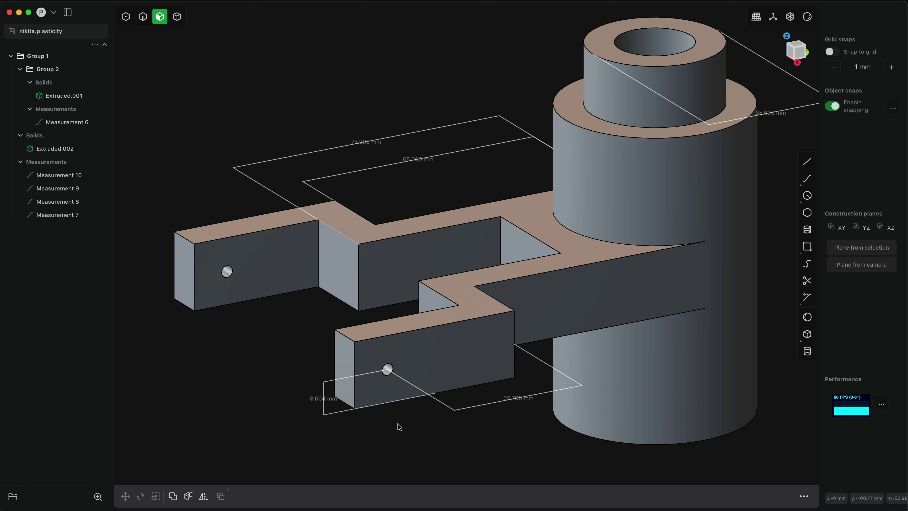
Step: Run the Dimension command by typing 'Dimen' in the command palette
text(f)
text(Dimen)
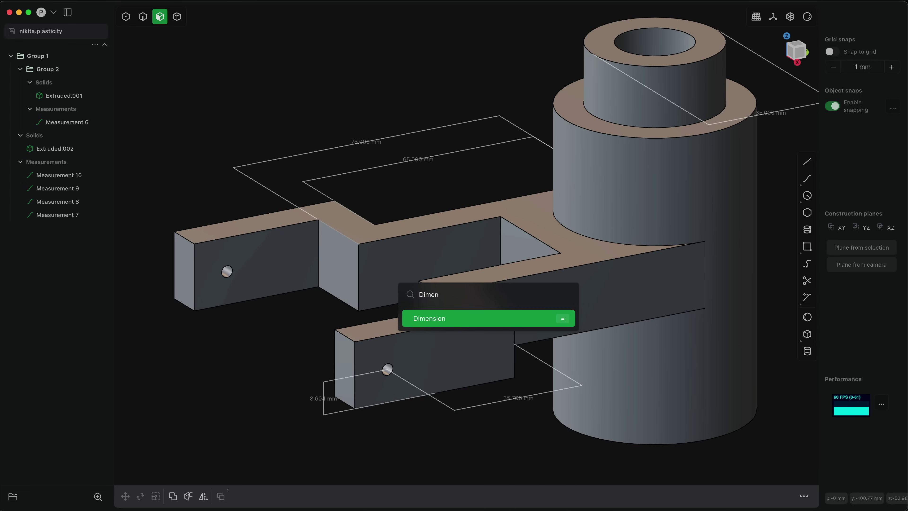
key(Return)
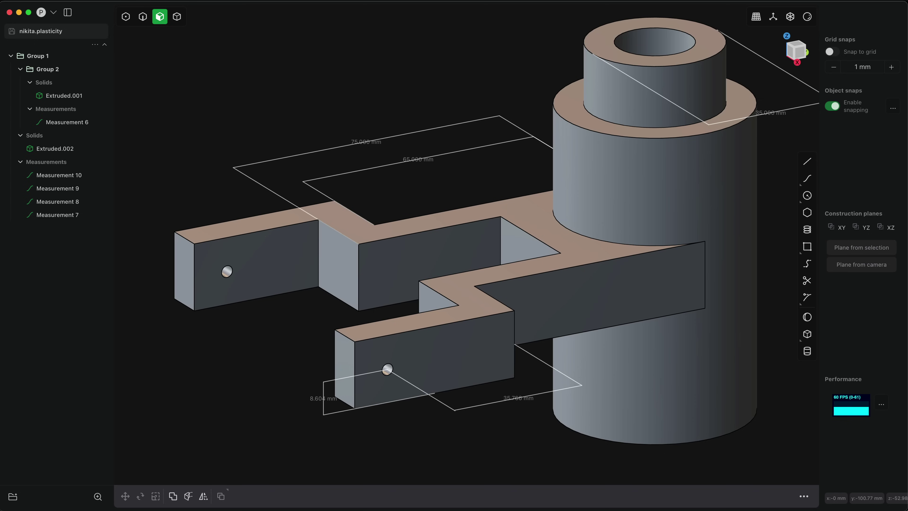
click(389, 370)
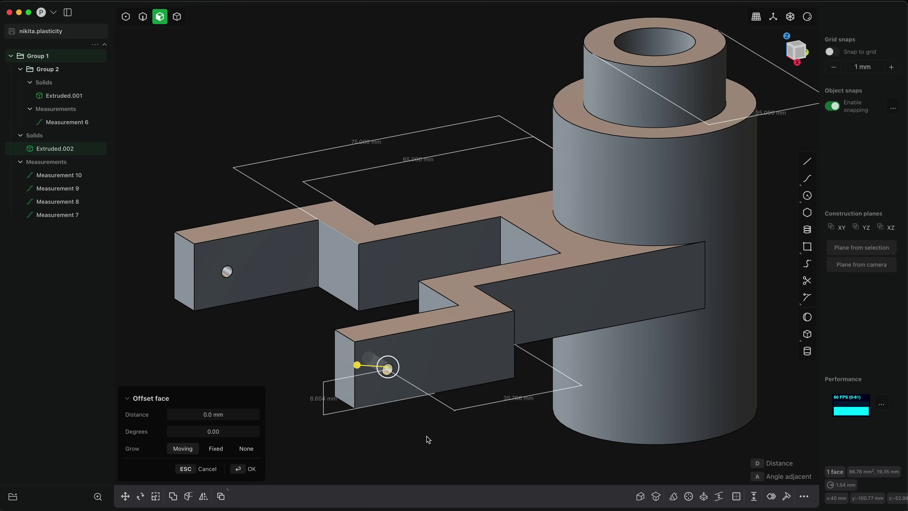
key(d)
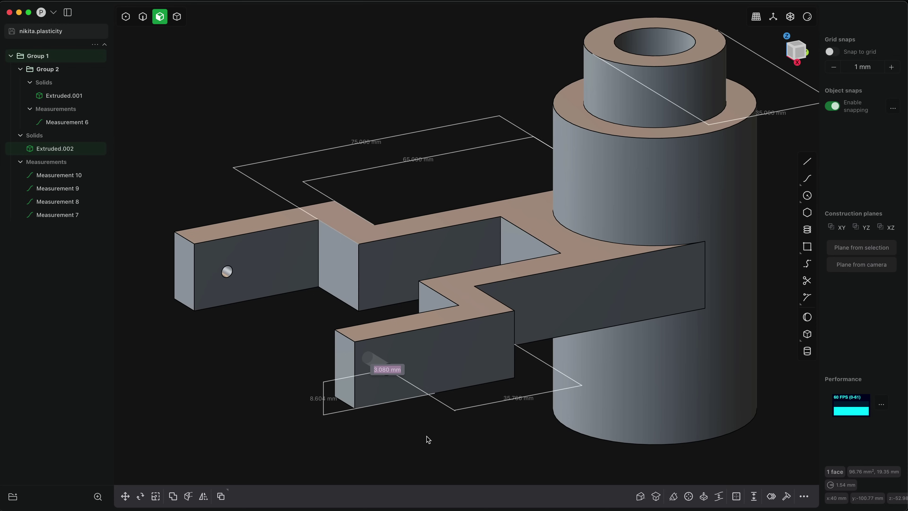
key(o)
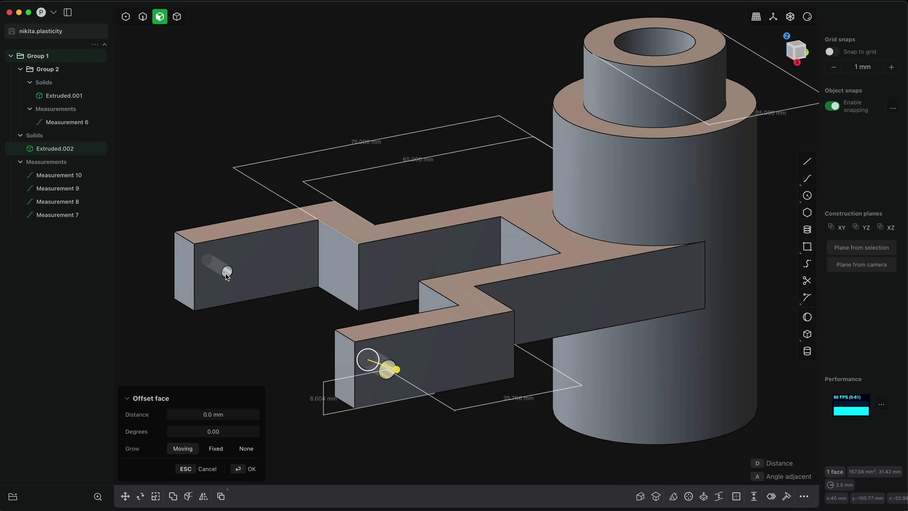
Step: Select the left and lower hole faces and set both to a 5 mm diameter
click(227, 275)
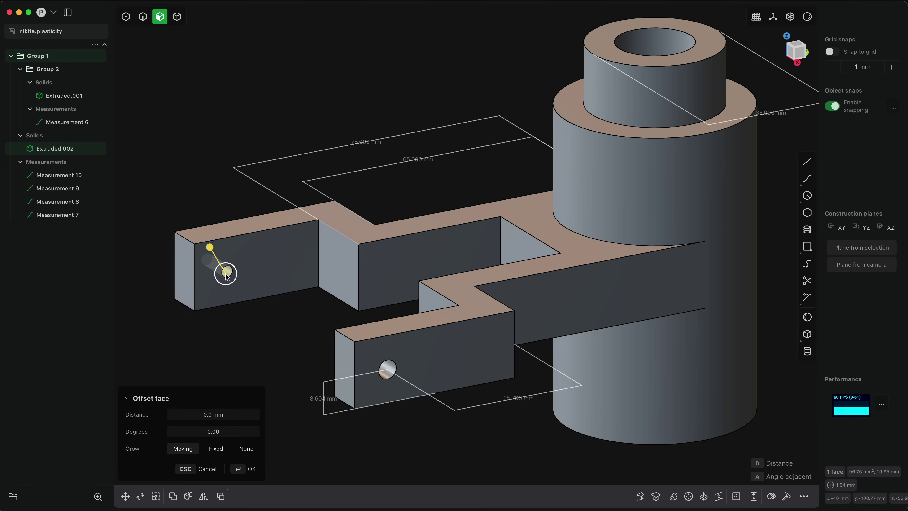
click(393, 369)
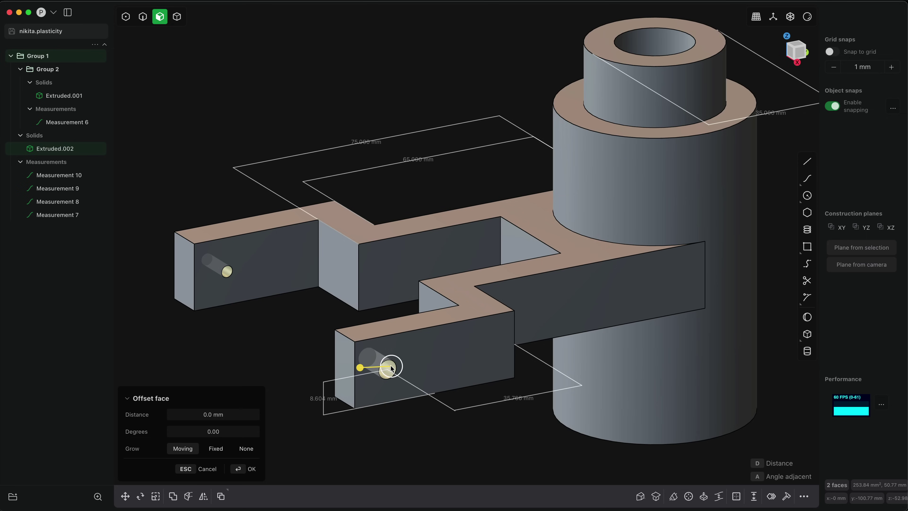
click(392, 368)
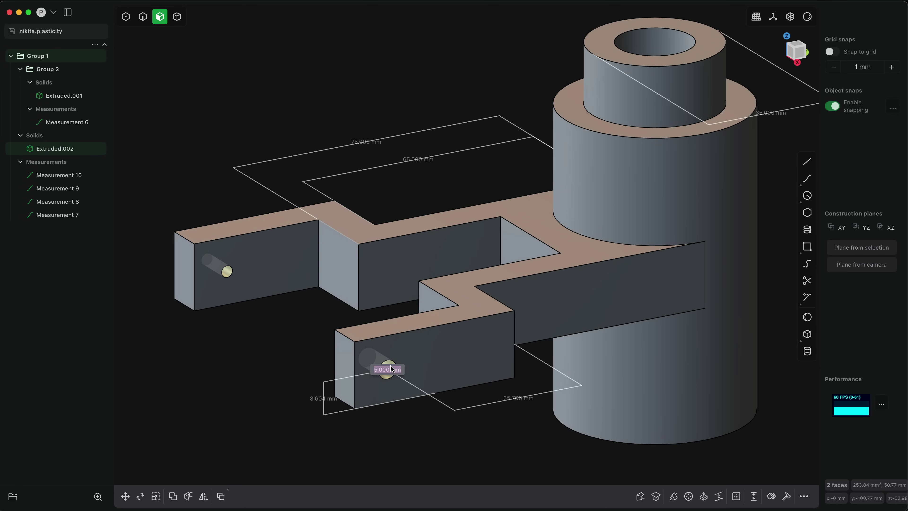
key(Return)
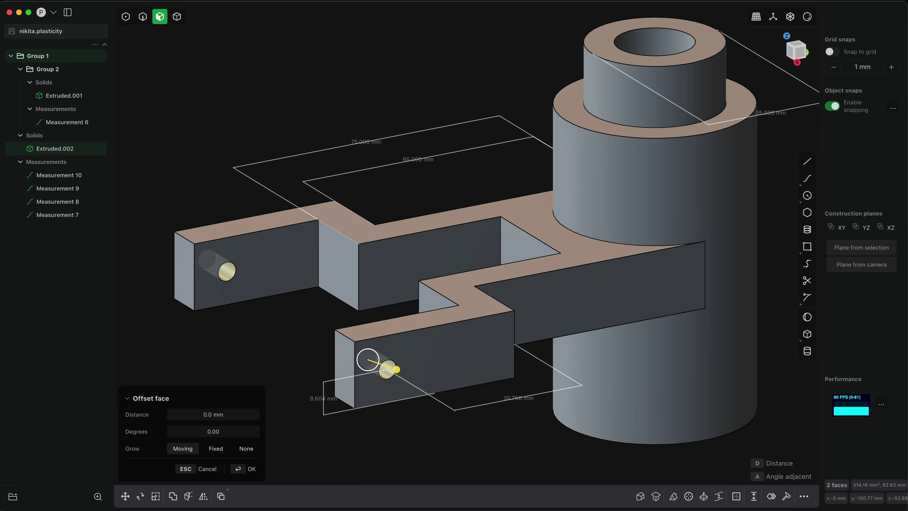
Step: In top view, draw three circles beside the bracket: two large and one small
scroll(387, 366, down, 10)
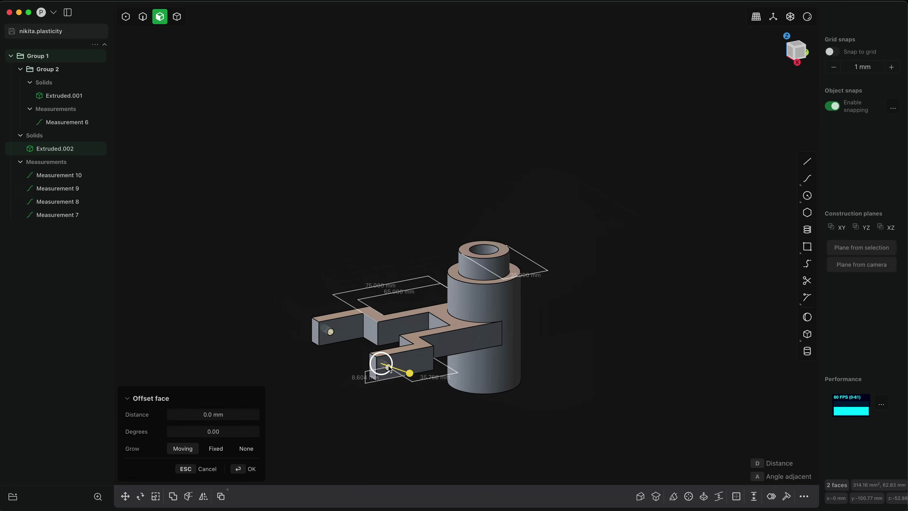
key(KP_7)
middle_drag(536, 321, 421, 300)
click(807, 196)
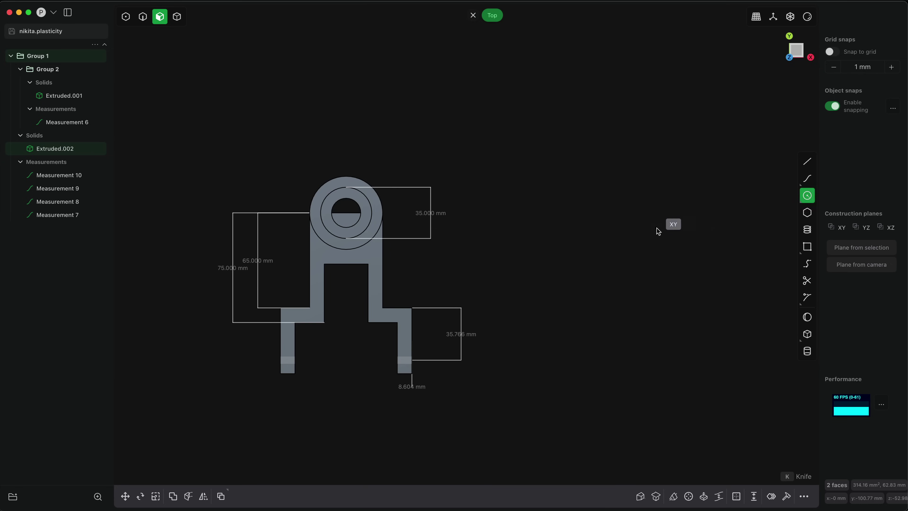
click(657, 228)
click(680, 250)
key(c)
click(539, 351)
click(562, 365)
key(c)
click(662, 341)
click(672, 352)
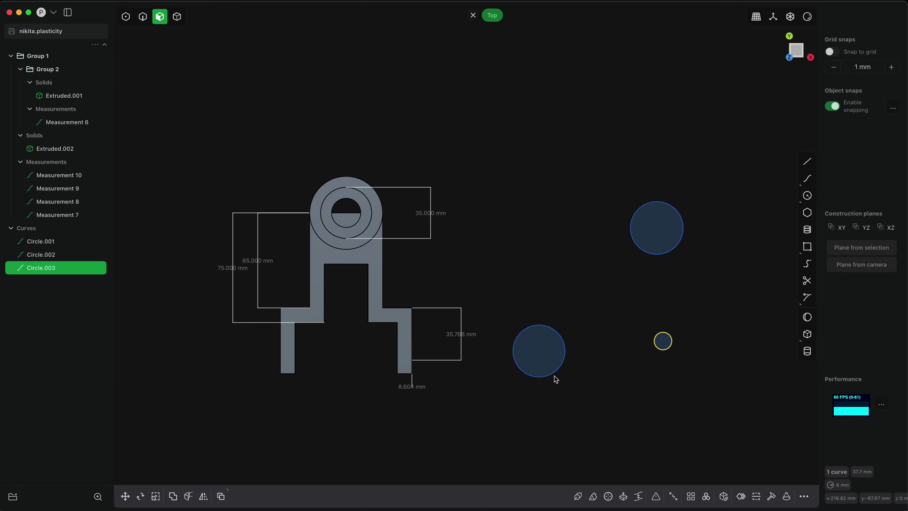
Step: Match the two large circles to the small one and set all diameters to 15 mm
key(2)
click(654, 253)
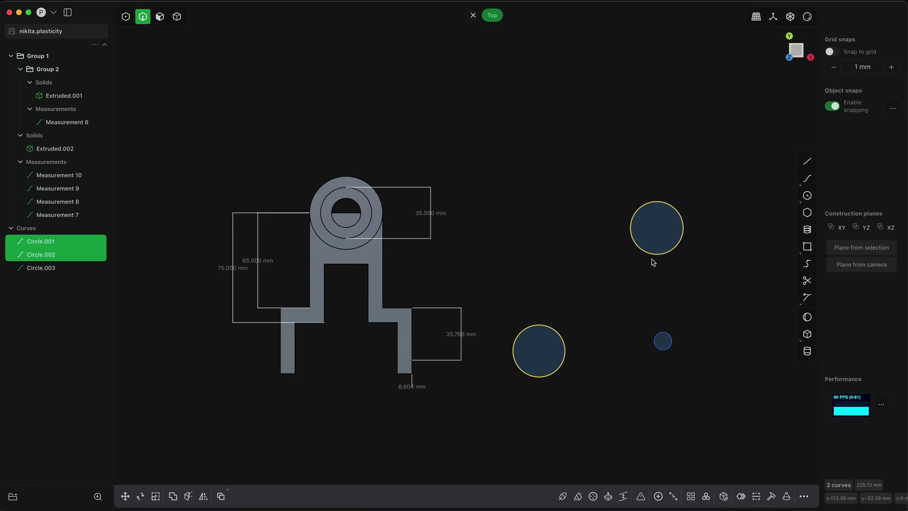
click(661, 351)
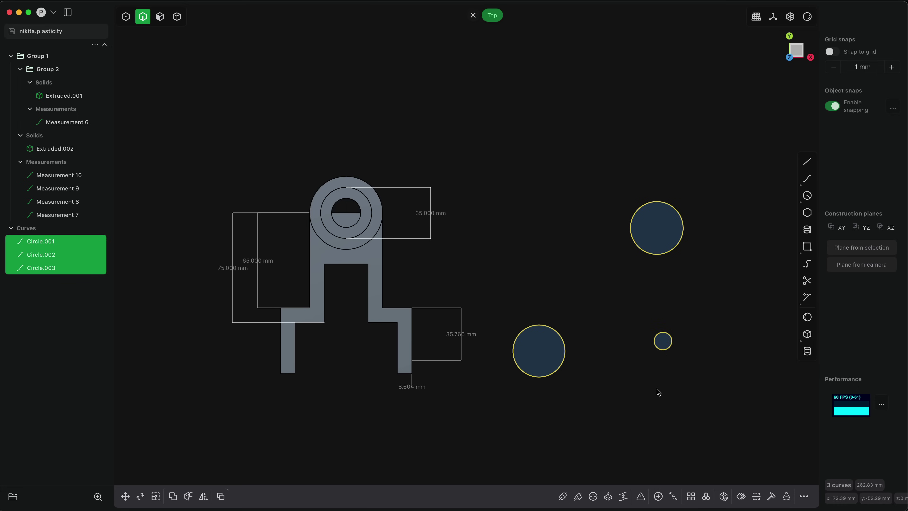
key(d)
key(Return)
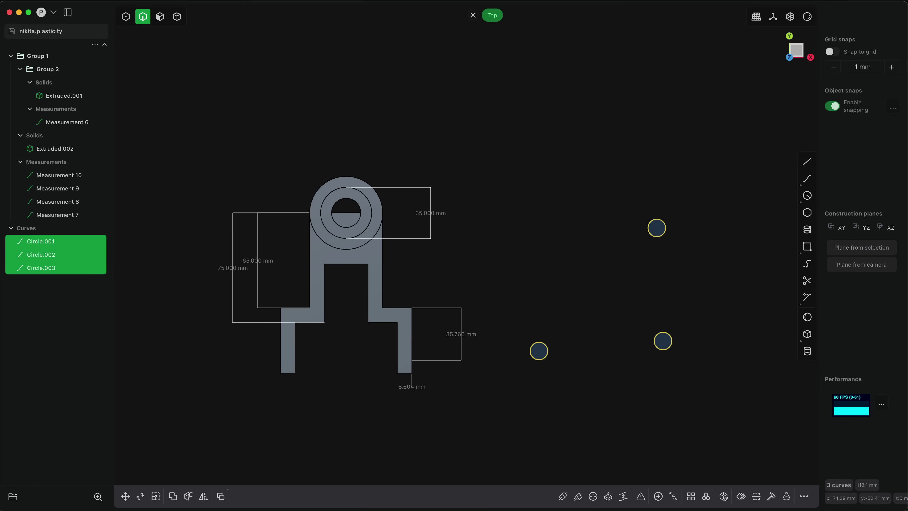
text(d)
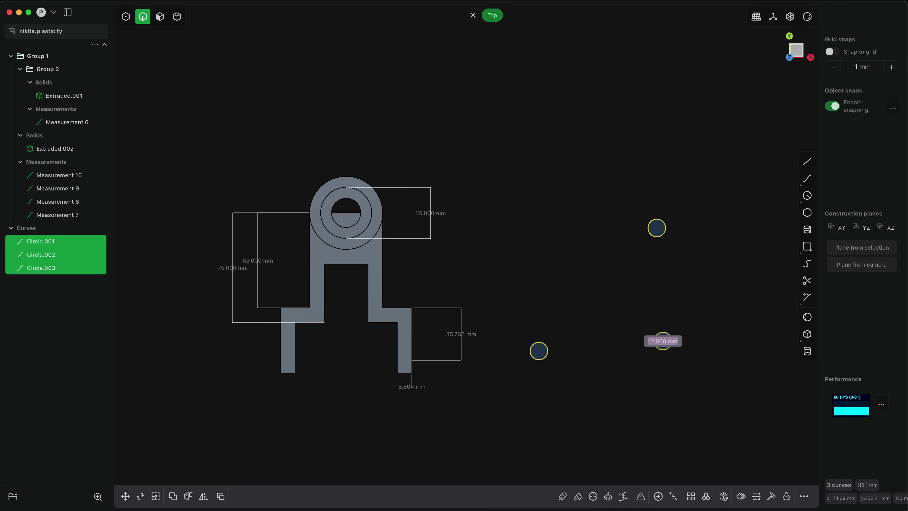
text(15)
key(Return)
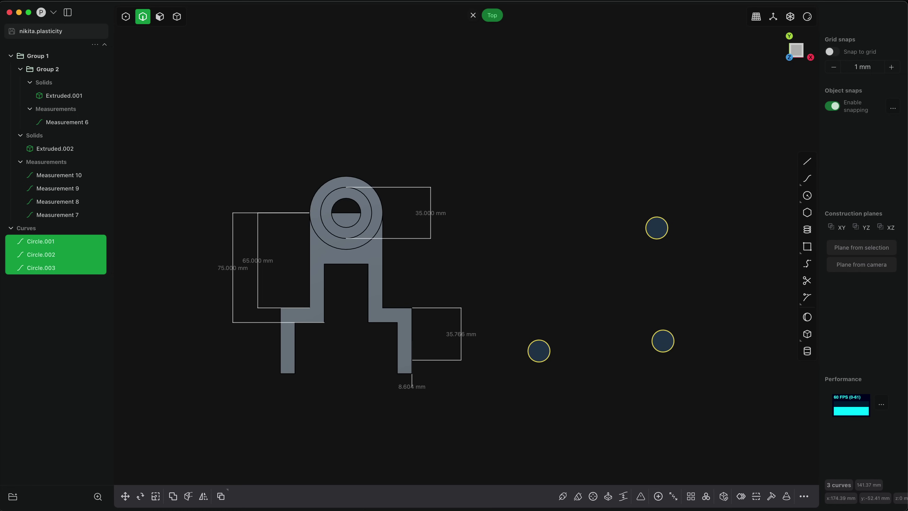
Step: Delete the three circles and draw a corner rectangle, checking its dimensions
key(Delete)
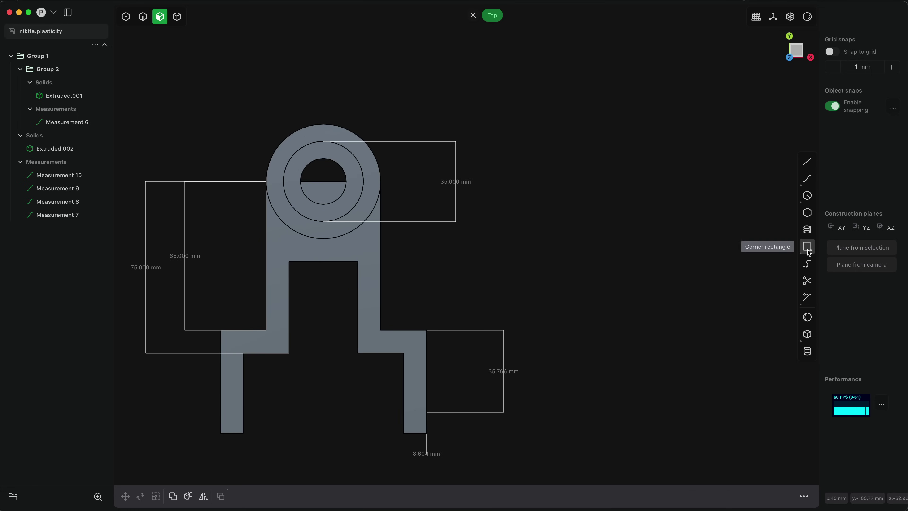
click(807, 250)
click(607, 204)
click(676, 253)
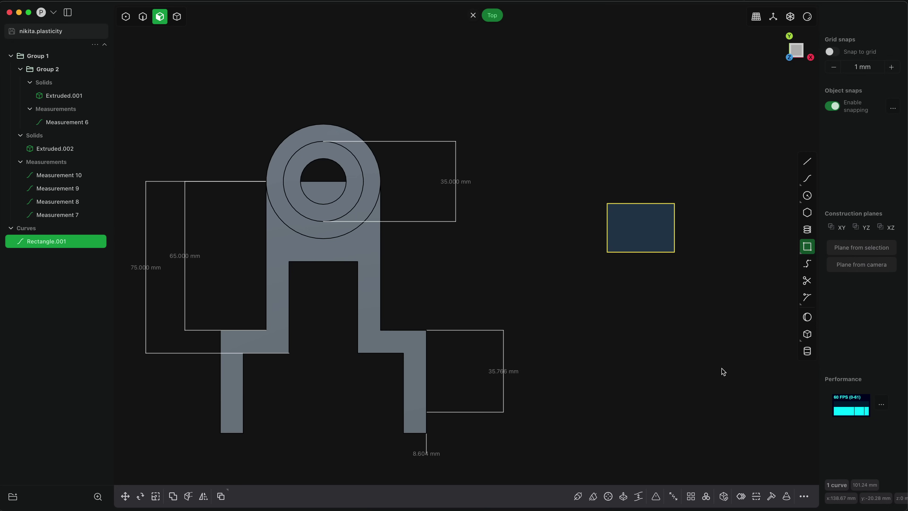
key(Tab)
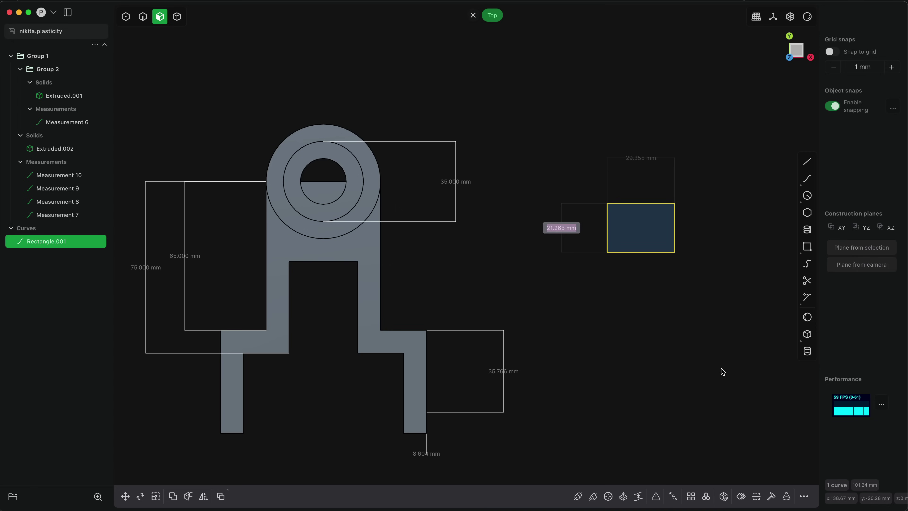
key(Escape)
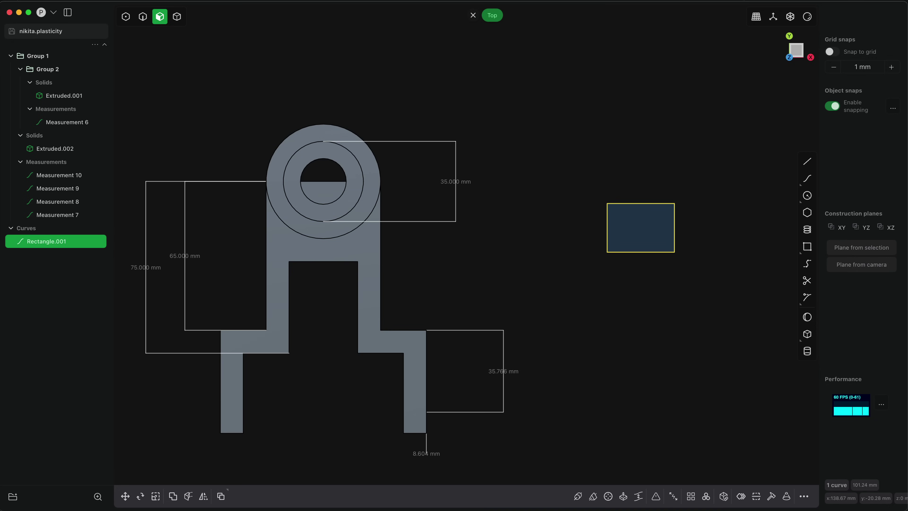
Step: Draw a box on the rectangle in 3-D view and set its width to 25 mm
middle_drag(691, 364, 773, 327)
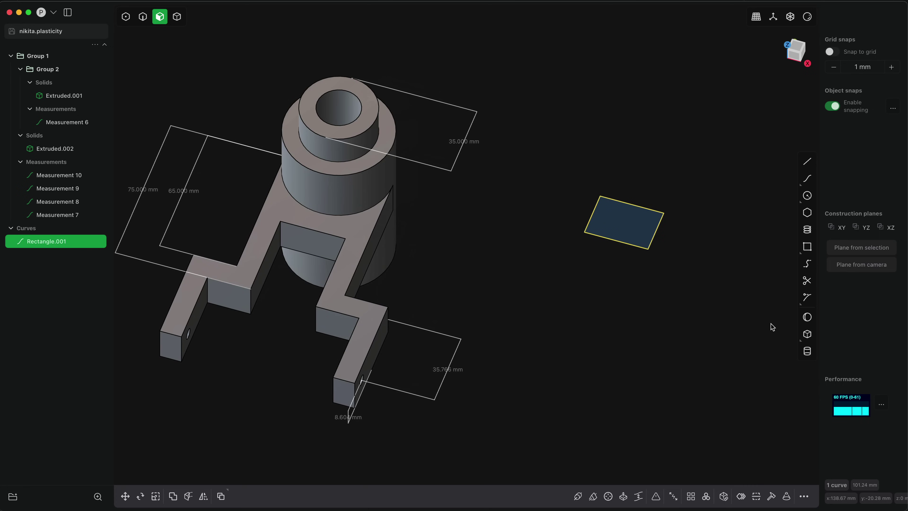
click(808, 335)
click(640, 223)
click(684, 271)
click(686, 221)
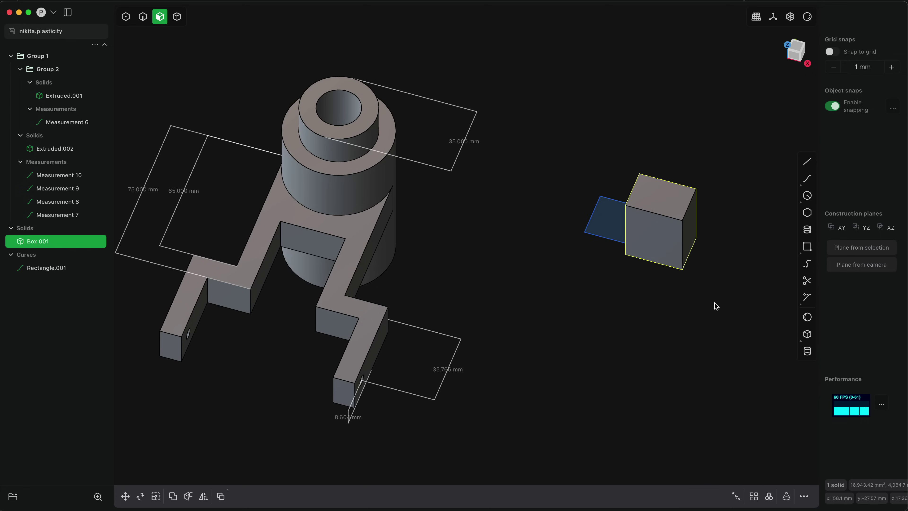
key(Tab)
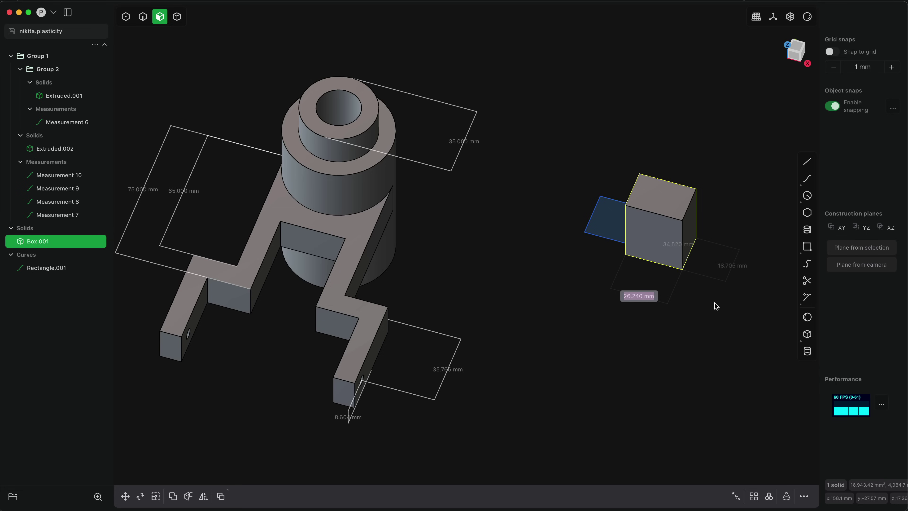
text(25)
key(Return)
Step: Rotate the box, resize its sides to 20 mm and 35 mm, then delete it
key(r)
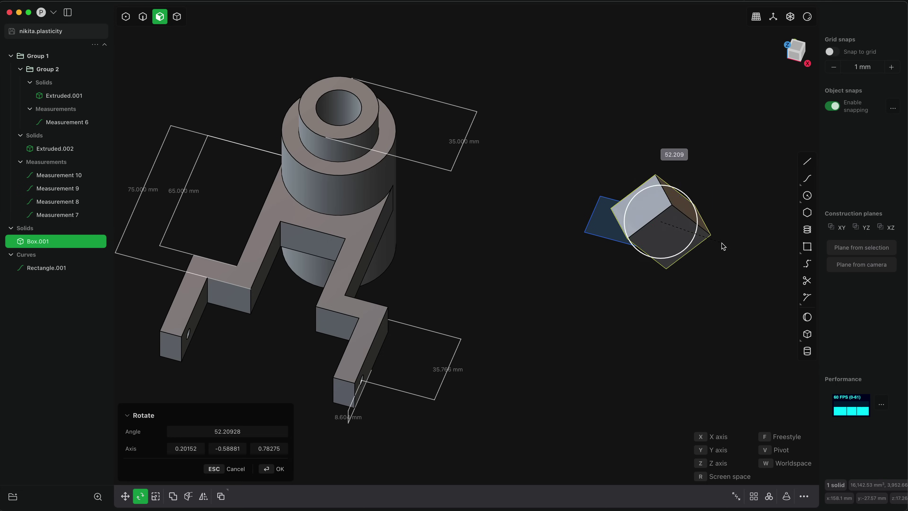
click(699, 277)
key(Tab)
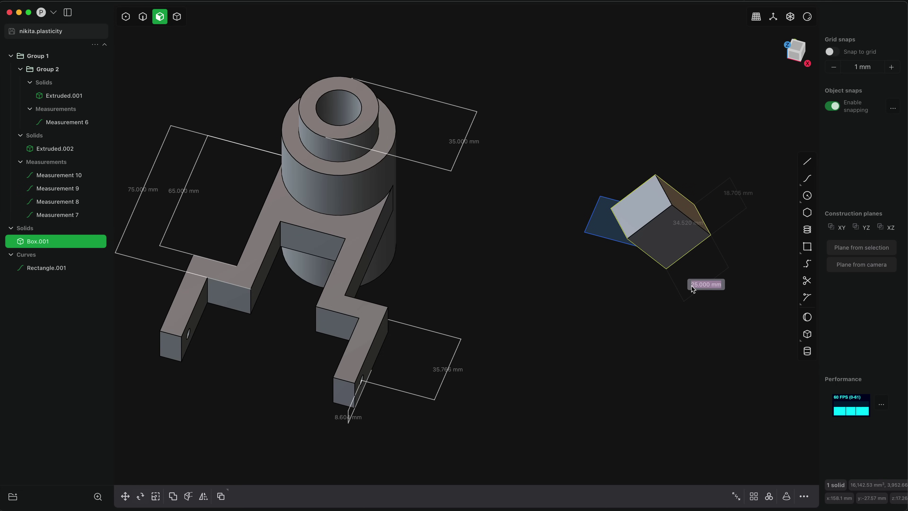
key(Tab)
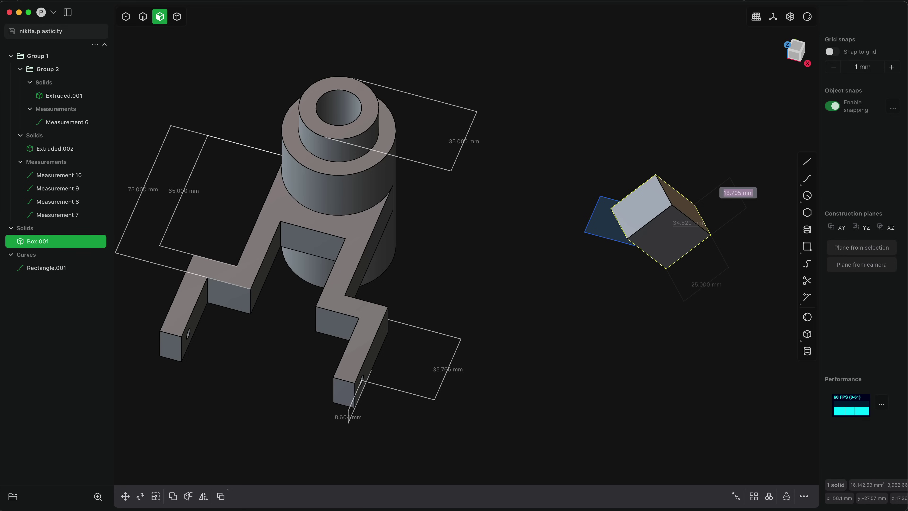
text(20)
key(Tab)
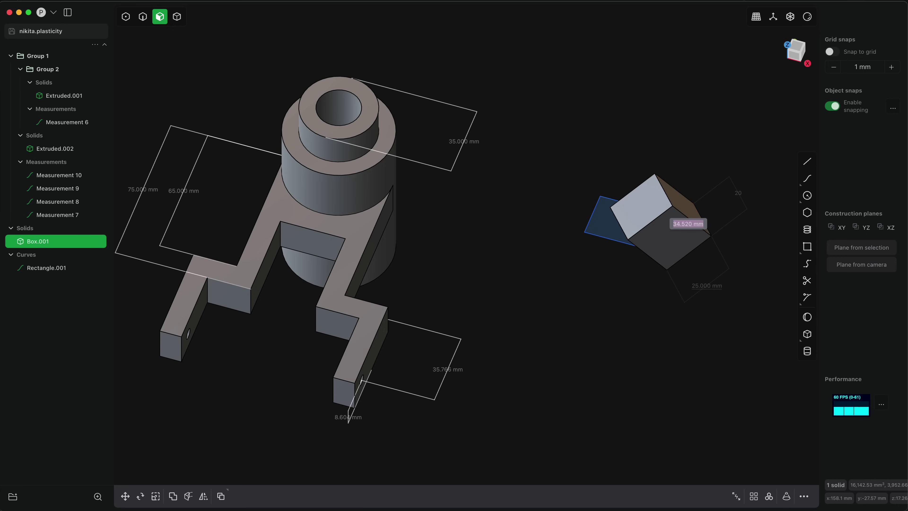
text(35)
key(Return)
key(Delete)
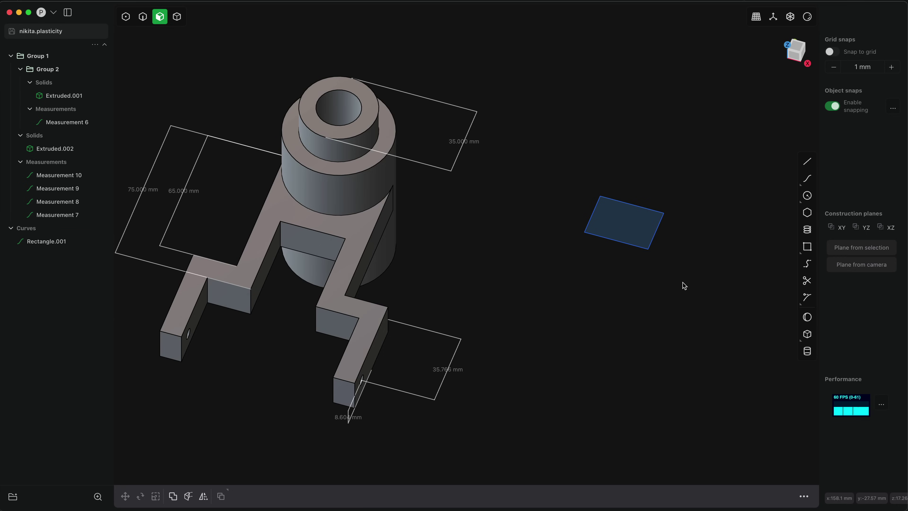
Step: Delete the leftover rectangle curve next to the bracket
key(2)
click(634, 248)
key(Delete)
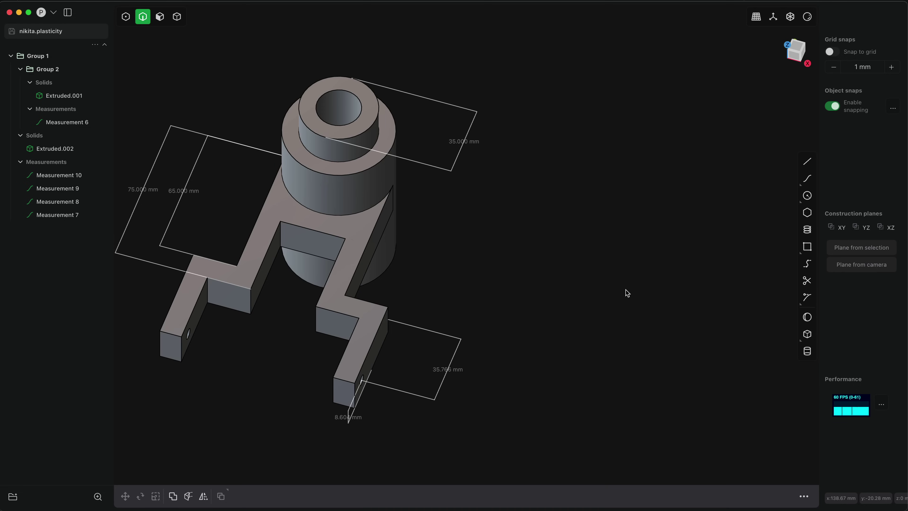
Step: Pan, orbit and zoom in to get an angled close-up of the bracket's arms
shift+middle_drag(488, 317, 565, 330)
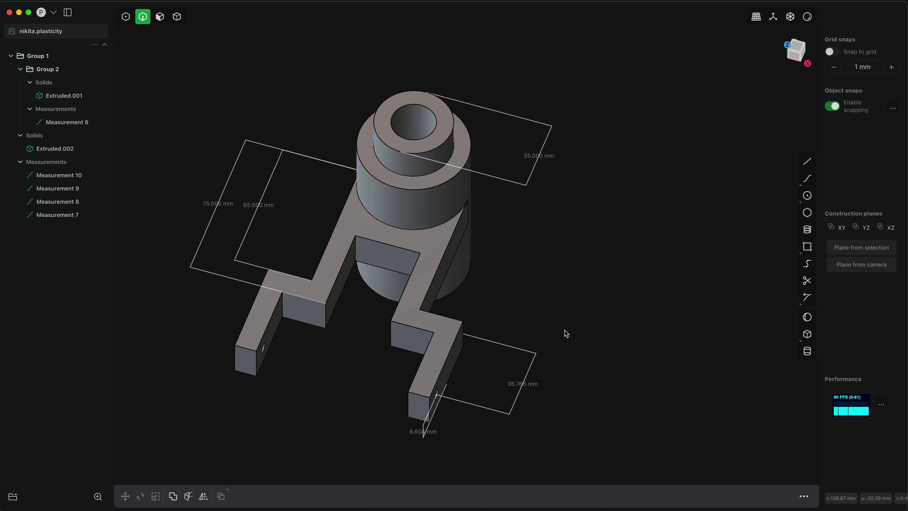
middle_drag(565, 330, 593, 307)
scroll(524, 339, up, 4)
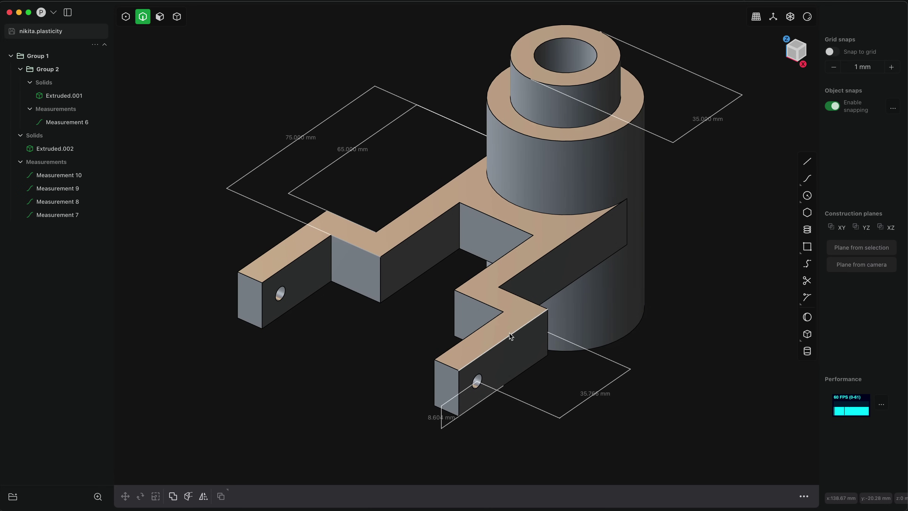
scroll(494, 332, up, 2)
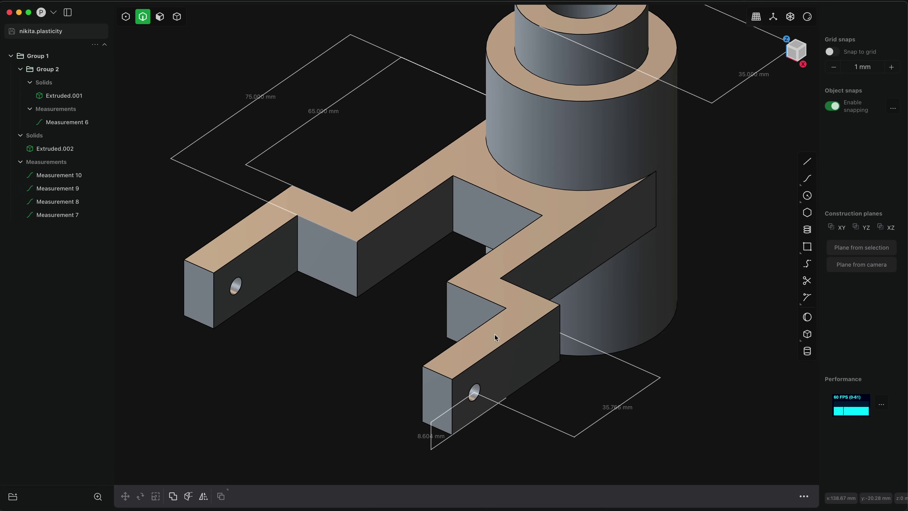
scroll(501, 333, down, 1)
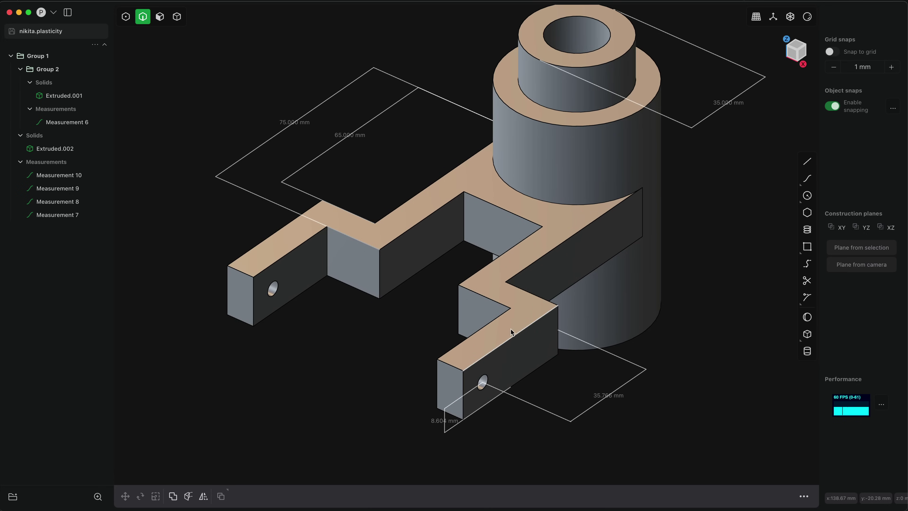
middle_drag(510, 329, 513, 331)
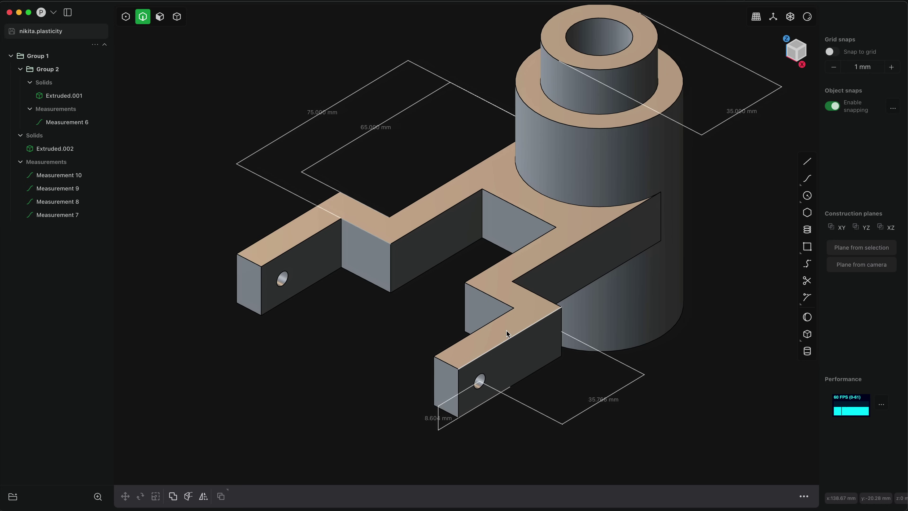
Step: Start a fillet on the arm edge, then cancel it
key(b)
key(4)
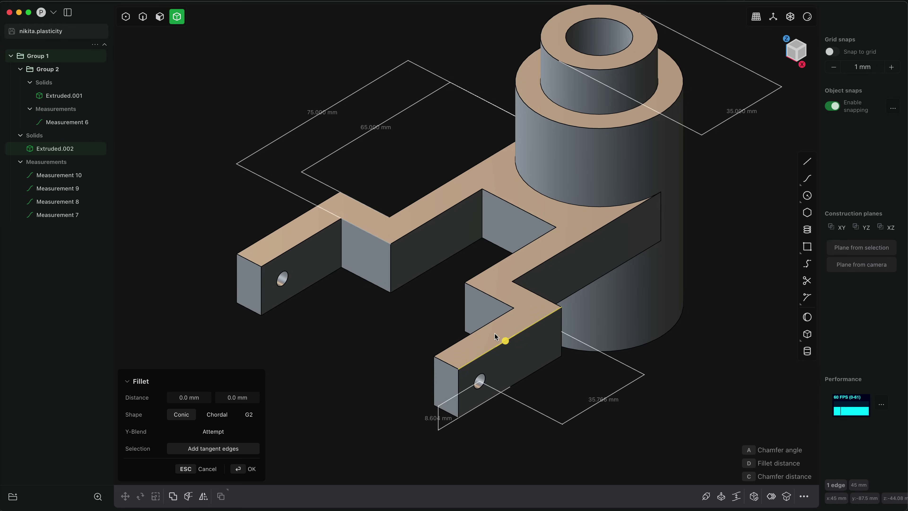
key(Escape)
Step: Select the bracket's top face and offset it with an editable 20 mm distance
key(3)
click(495, 334)
shift+middle_drag(509, 348, 523, 332)
key(d)
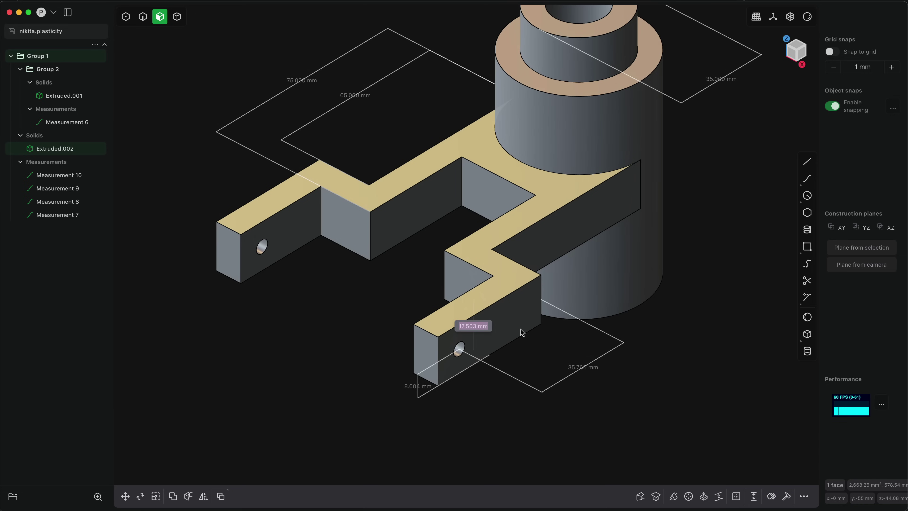
middle_drag(582, 374, 577, 353)
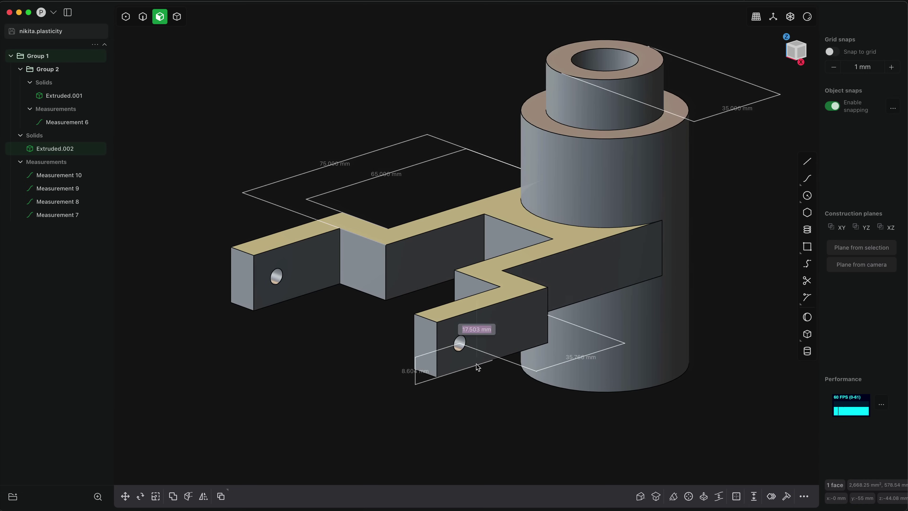
scroll(475, 352, up, 3)
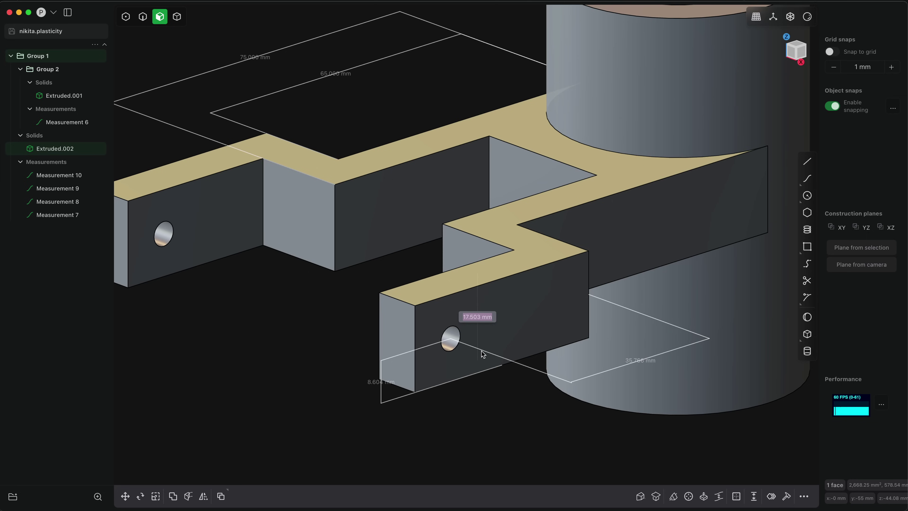
key(o)
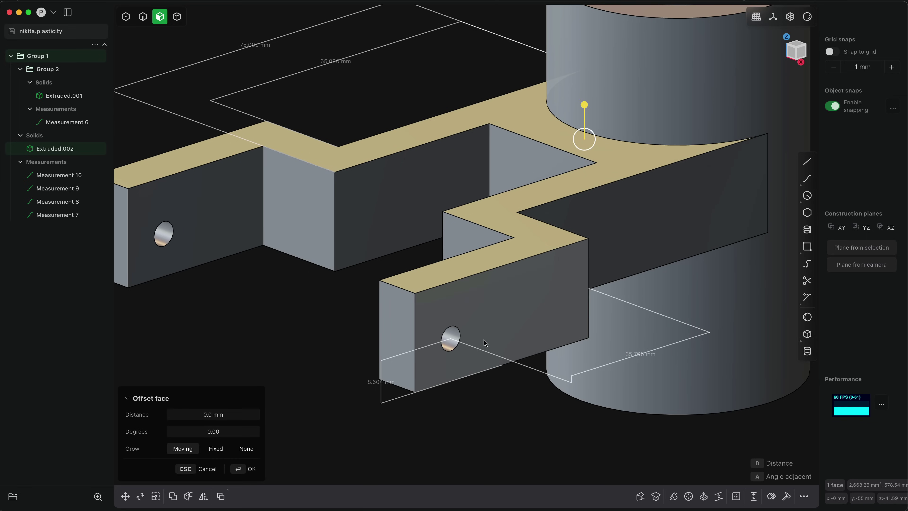
key(d)
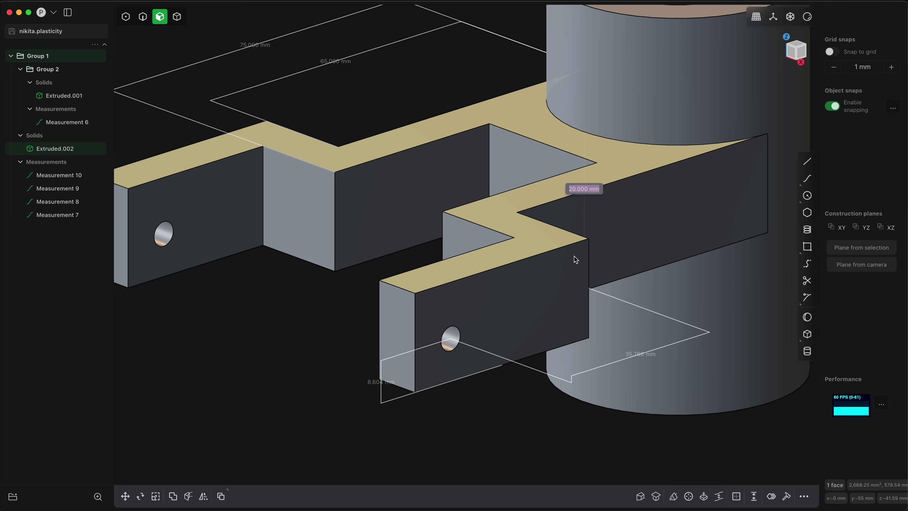
Step: Confirm the 20 mm offset and start offsetting the lower arm's end face
key(Escape)
scroll(568, 273, down, 4)
mouse_move(563, 280)
middle_down()
mouse_move(549, 292)
mouse_move(563, 298)
middle_up()
click(455, 315)
key(o)
key(Tab)
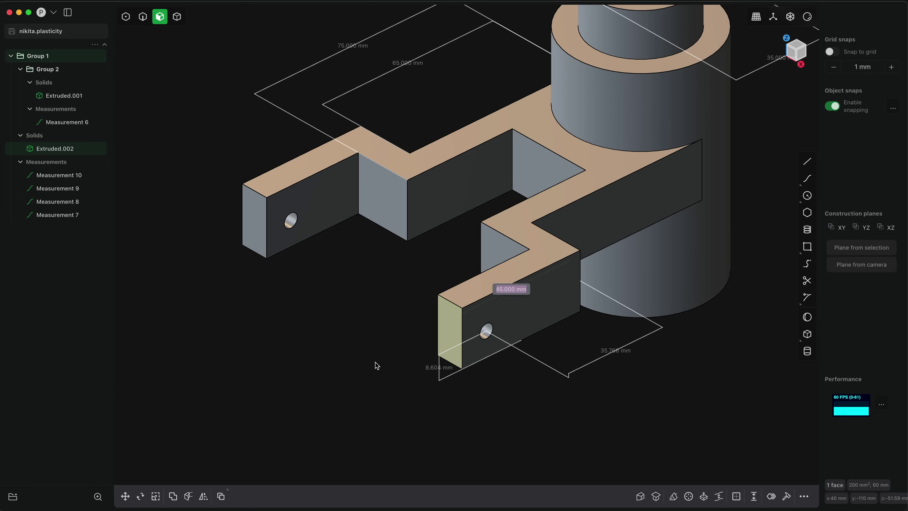
middle_drag(374, 362, 379, 363)
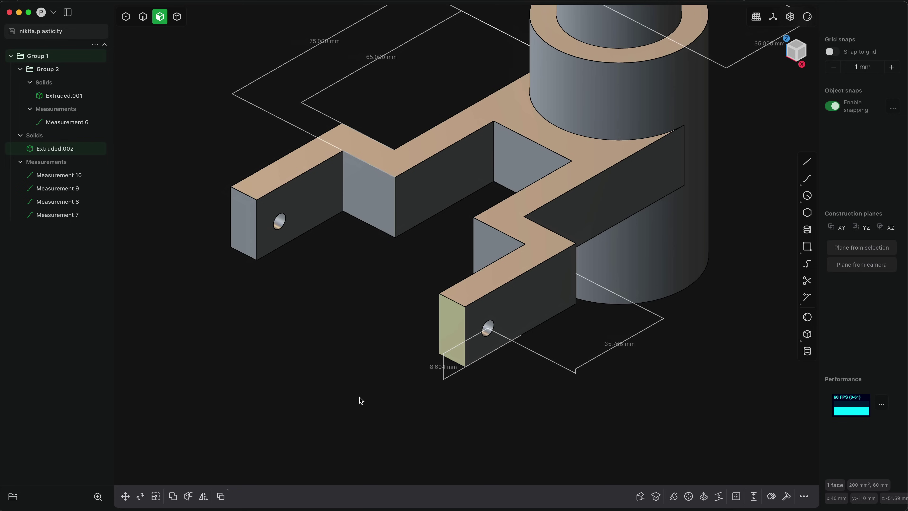
middle_drag(464, 335, 470, 335)
scroll(472, 338, right, 5)
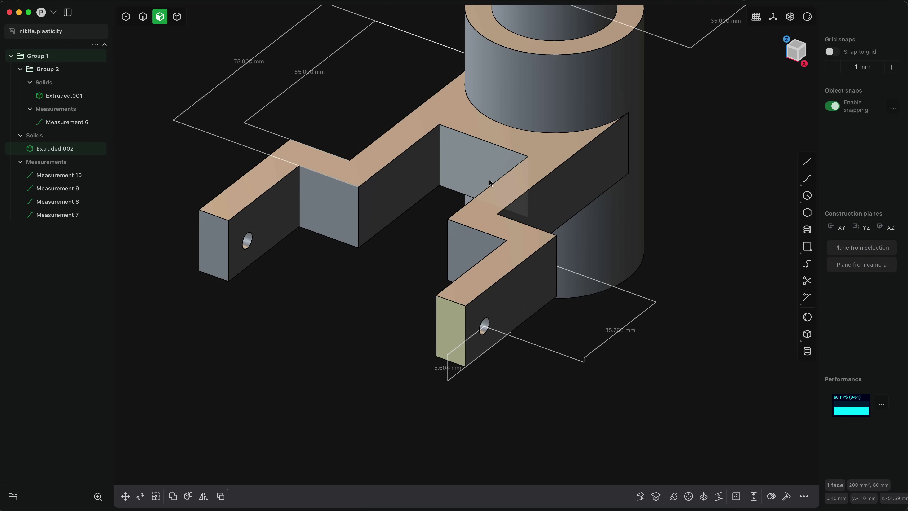
Step: Offset the slot's inner face and lower end face to 80 mm arm length, then undo back to 75 mm
click(480, 163)
key(o)
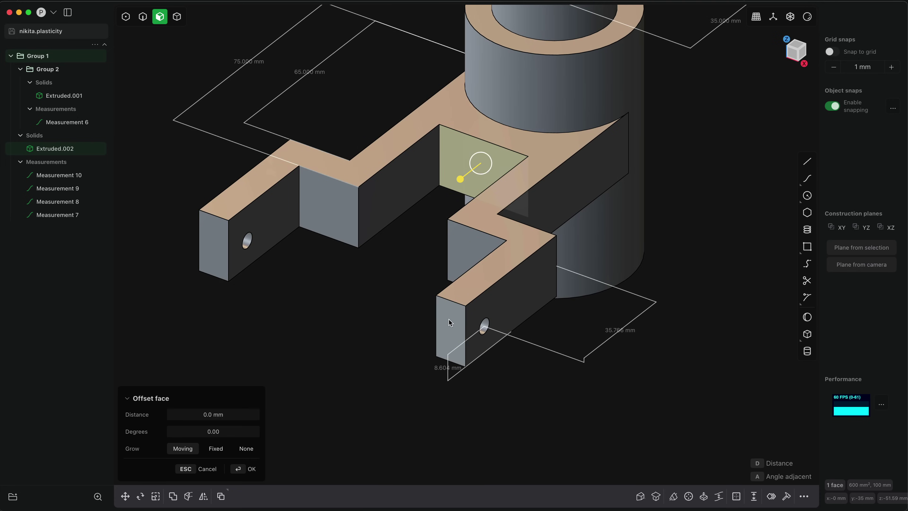
click(422, 302)
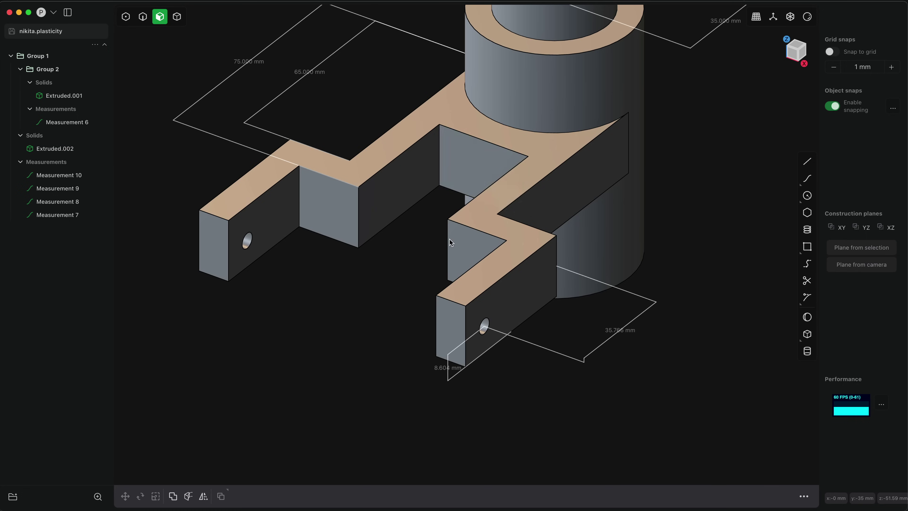
click(476, 169)
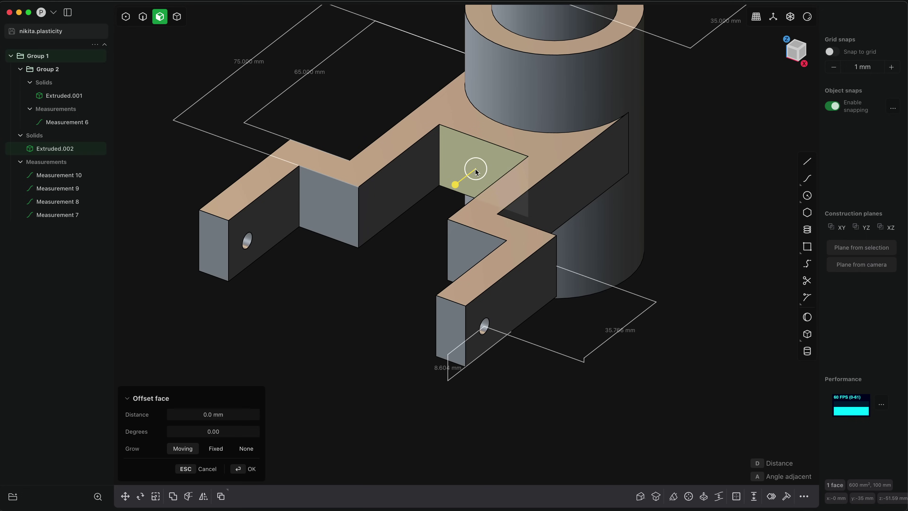
click(451, 324)
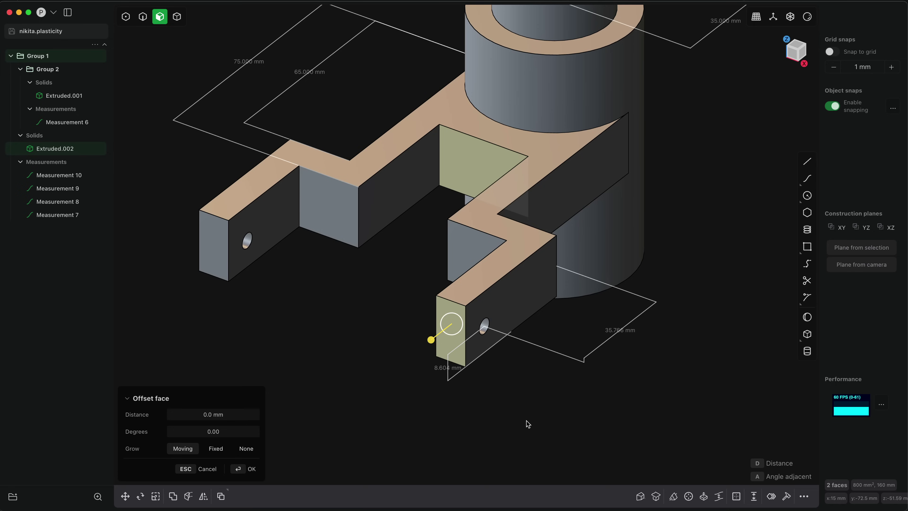
key(d)
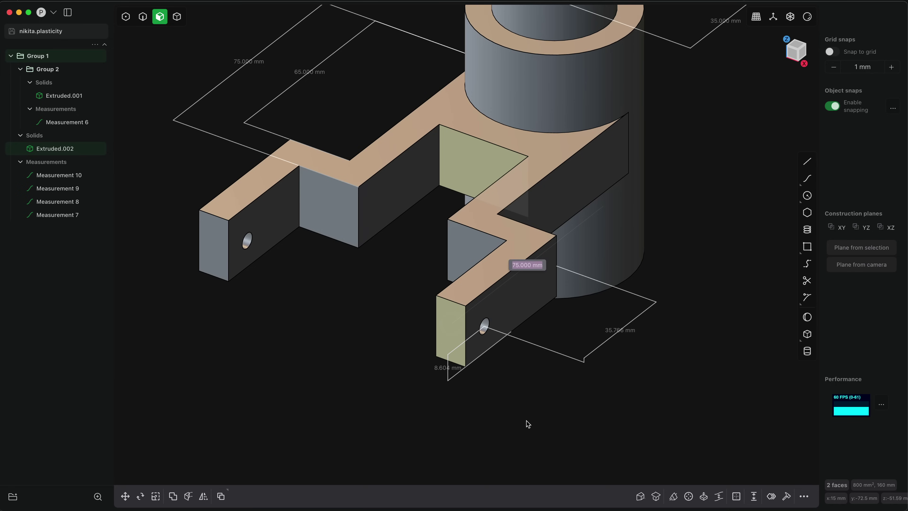
text(80)
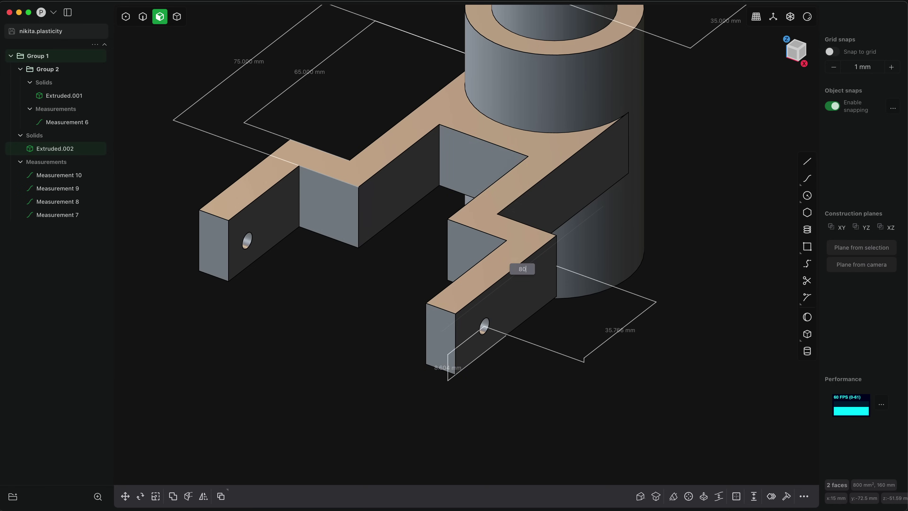
key(Return)
key(super+z)
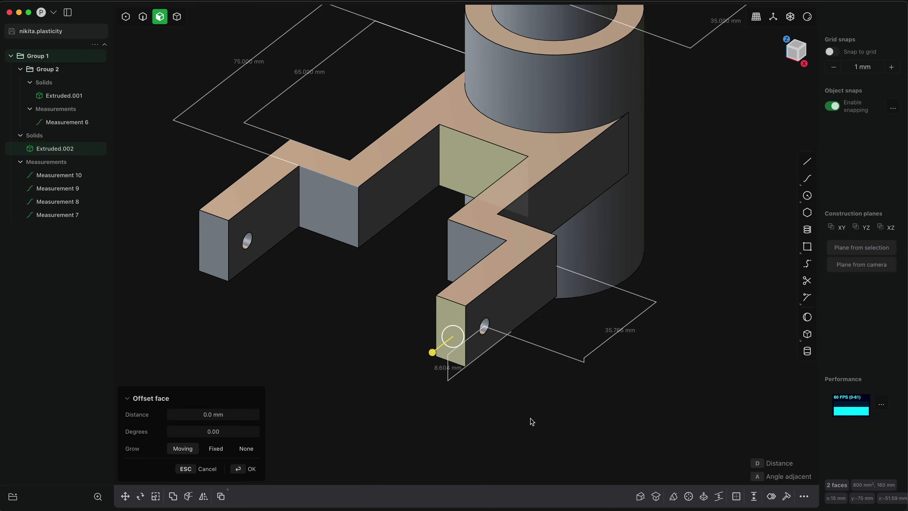
Step: Orbit closer to the lower arm and try distance entries on its hole and top faces
middle_drag(529, 417, 519, 403)
scroll(522, 402, down, 5)
scroll(522, 403, up, 6)
middle_drag(521, 401, 504, 386)
click(499, 301)
middle_drag(499, 303, 518, 400)
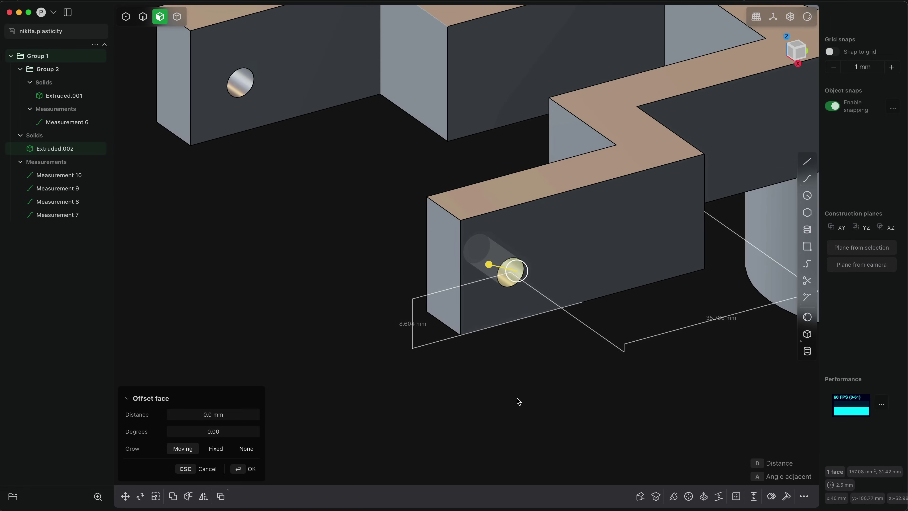
key(d)
key(Escape)
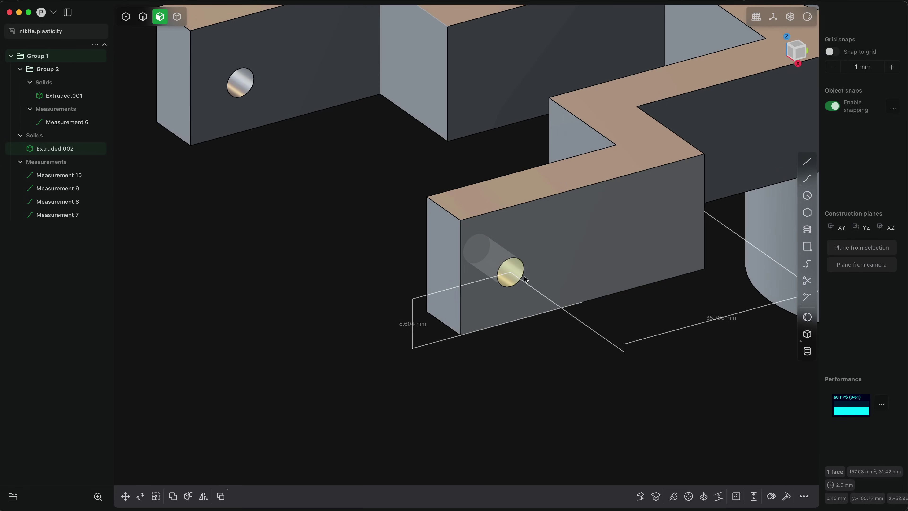
mouse_move(518, 297)
middle_down()
mouse_move(525, 263)
mouse_move(527, 310)
middle_up()
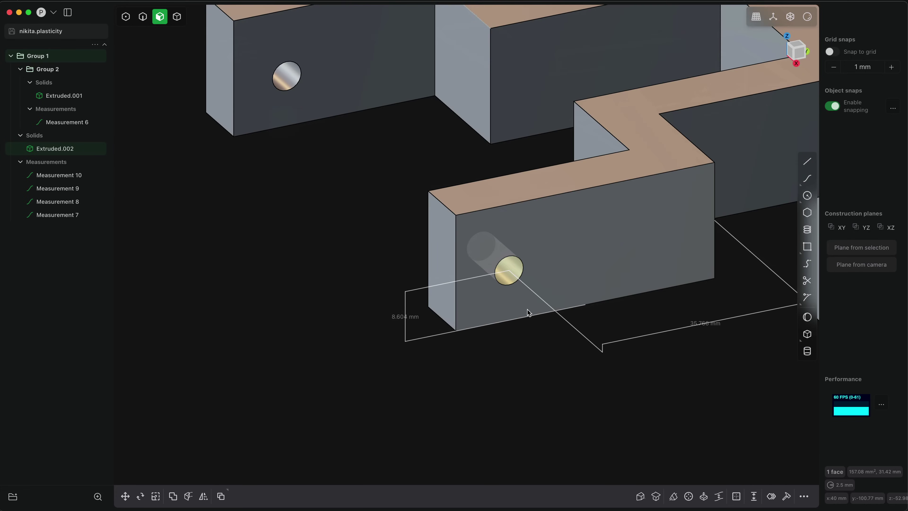
click(502, 198)
key(d)
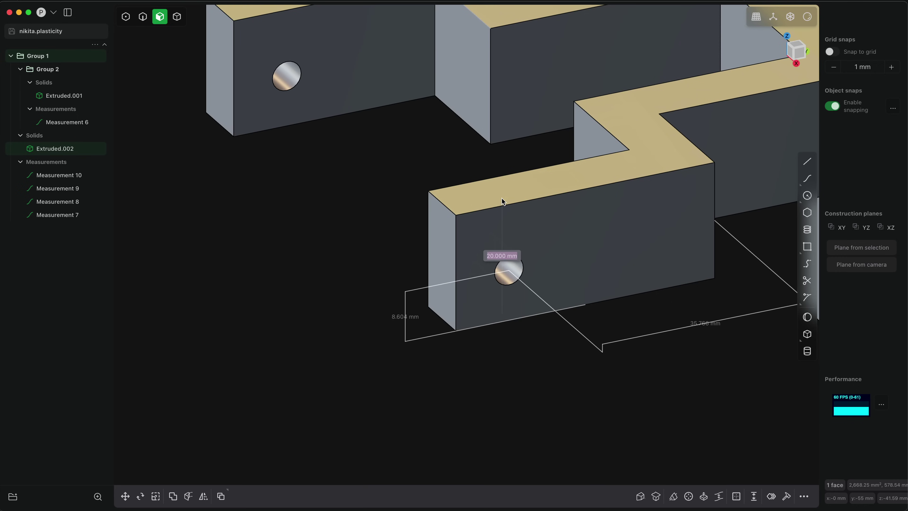
key(Escape)
key(Escape)
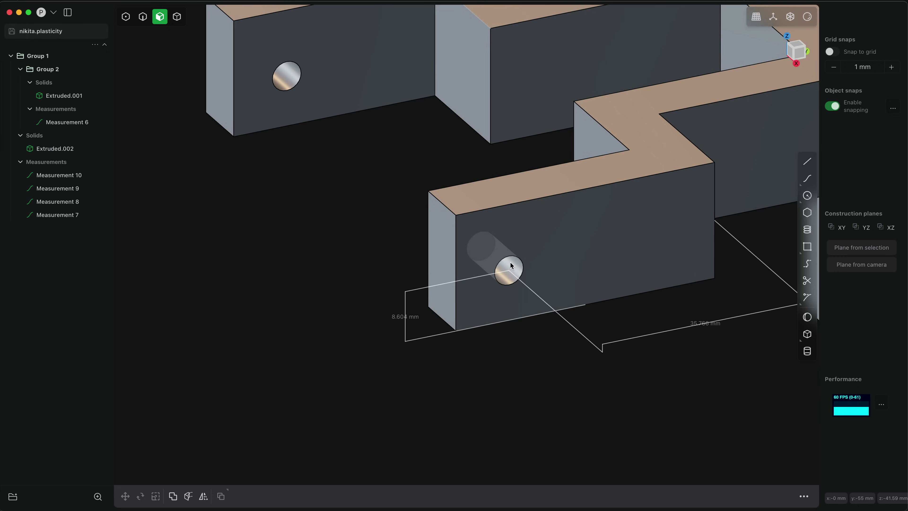
Step: Select the lower arm's top face and hole, and set the hole 10 mm from the top
click(492, 185)
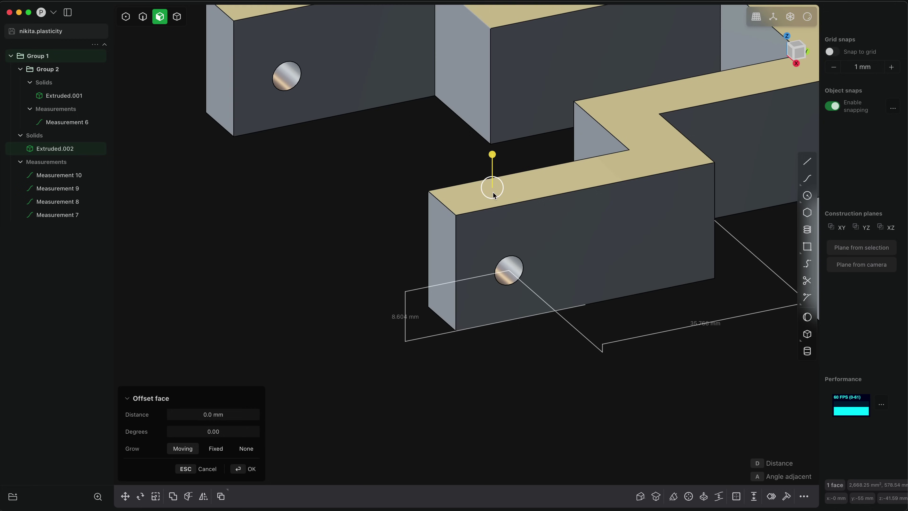
click(512, 264)
text(d)
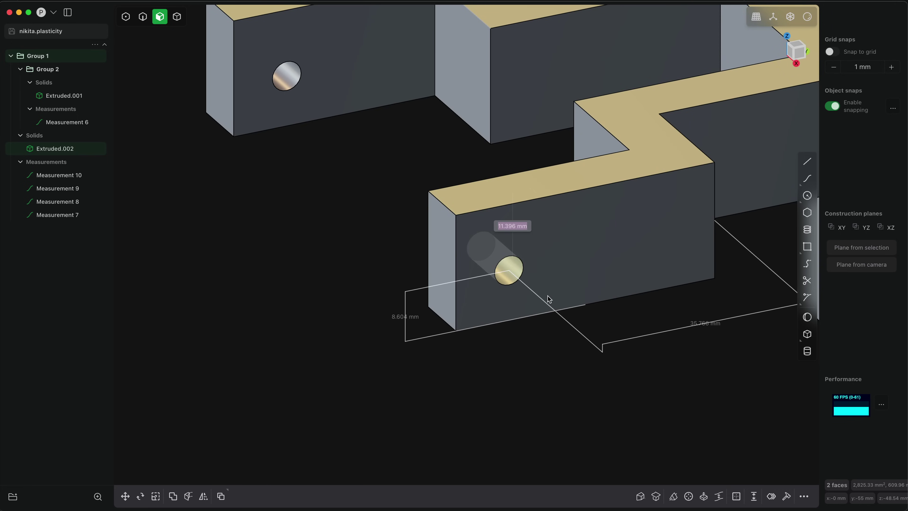
text(10)
key(Return)
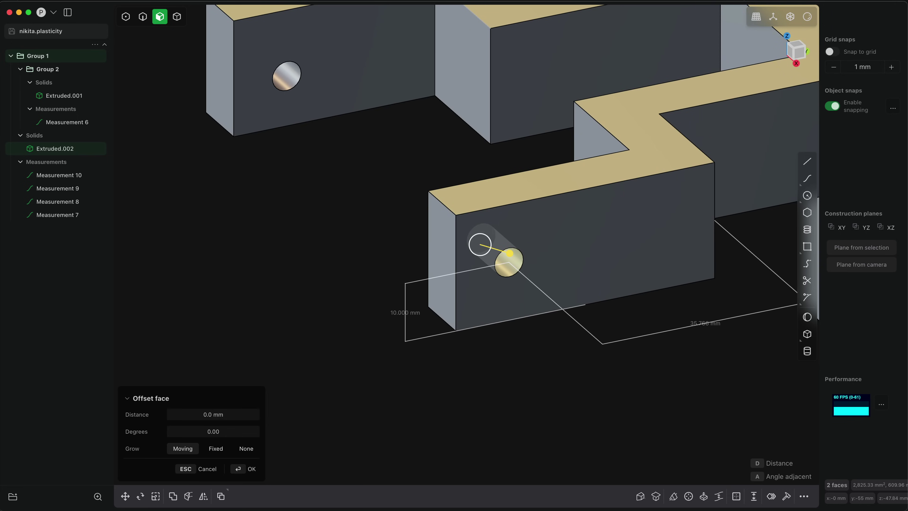
middle_drag(565, 294, 522, 395)
Step: Select the lower arm's end face and hole to check the hole's distance along the arm
key(Escape)
click(445, 250)
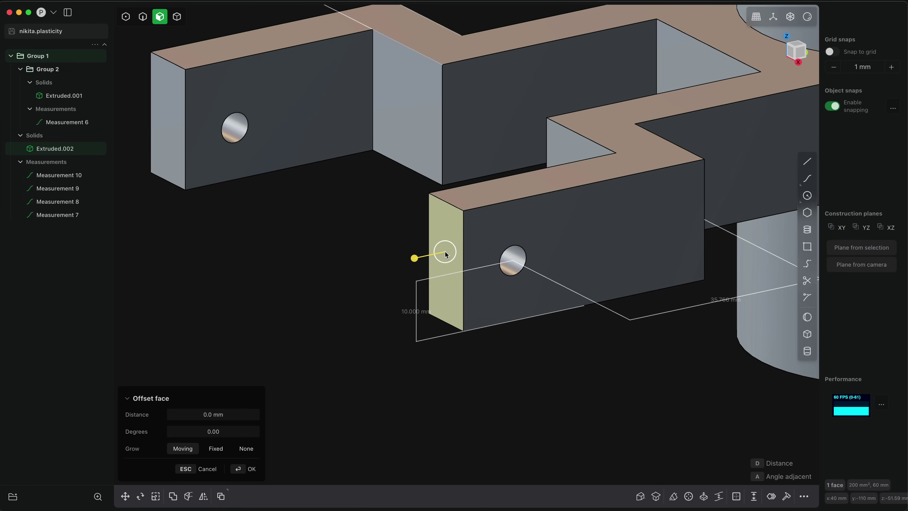
key(d)
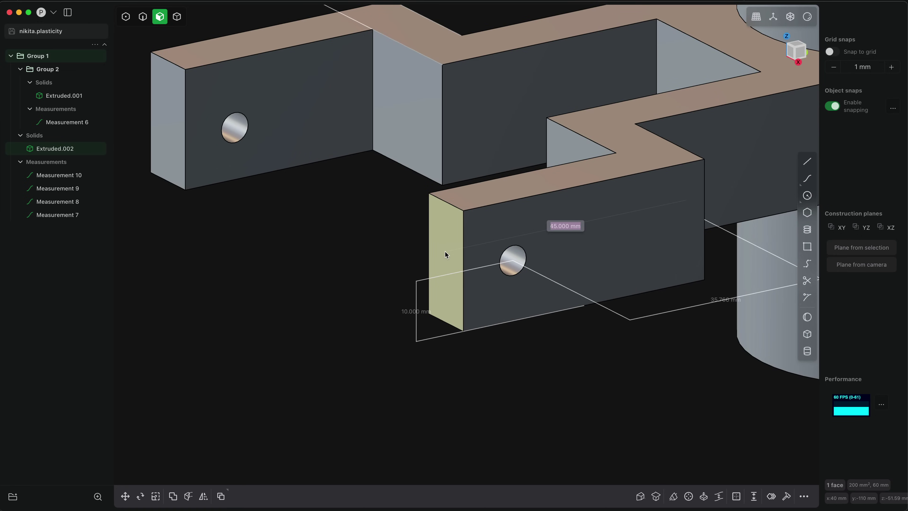
key(Escape)
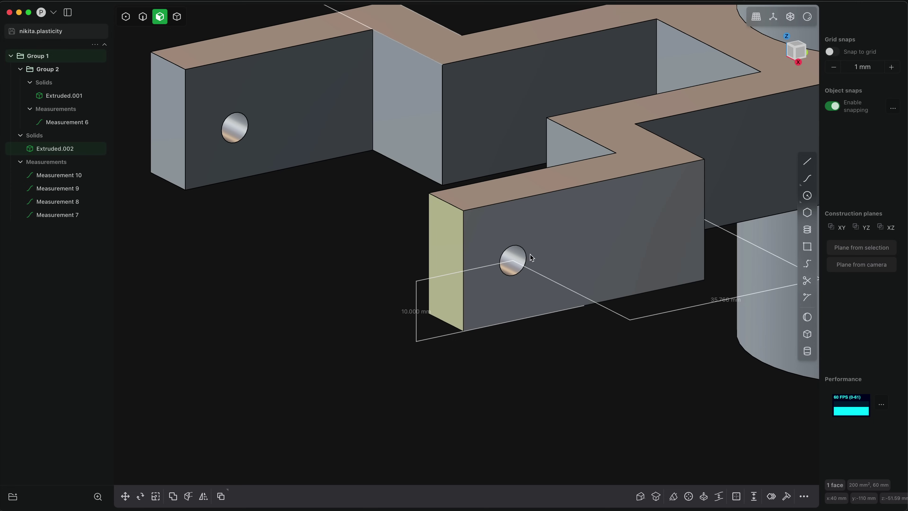
shift+click(514, 256)
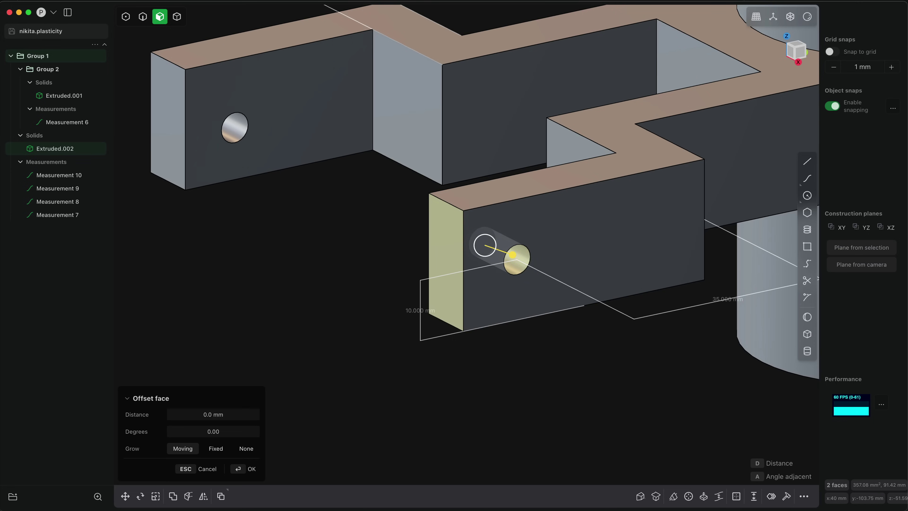
key(Escape)
key(Escape)
Step: Place the upper arm's hole 10 mm above that arm's bottom face
middle_drag(566, 365, 545, 357)
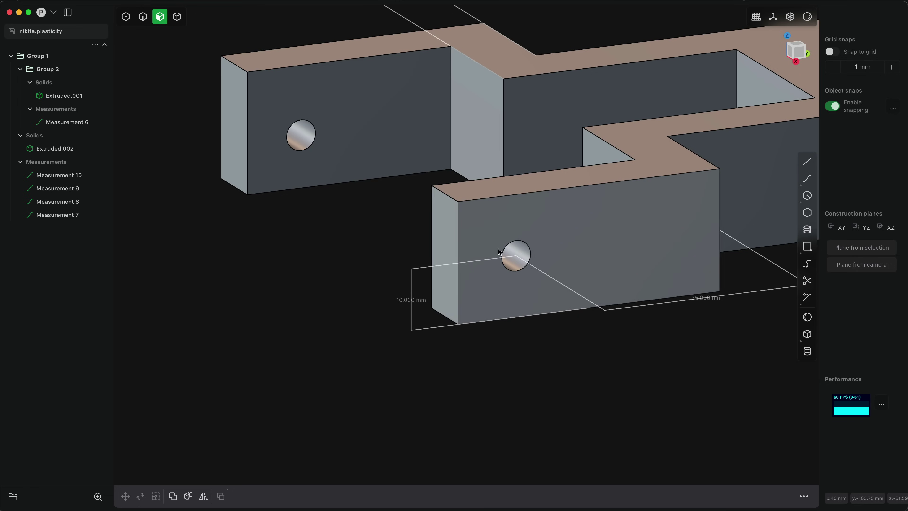
middle_drag(505, 298, 503, 244)
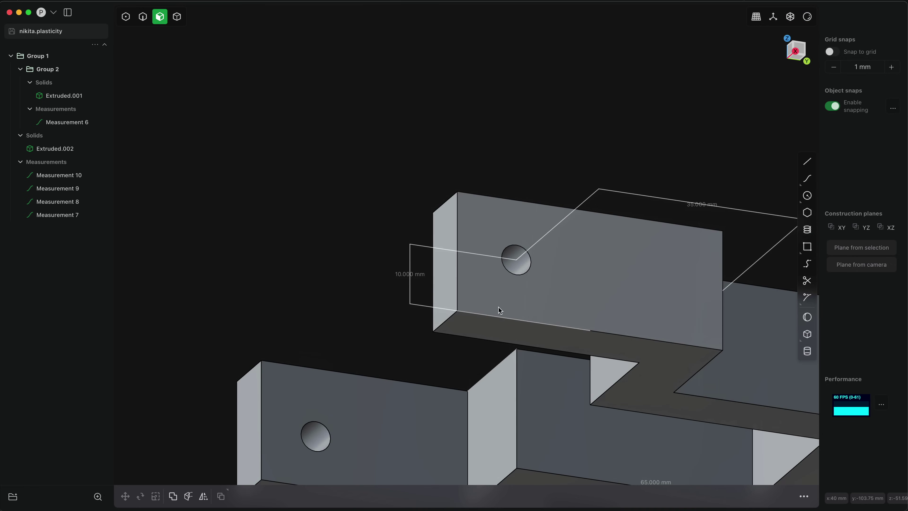
click(498, 323)
middle_drag(498, 324, 493, 369)
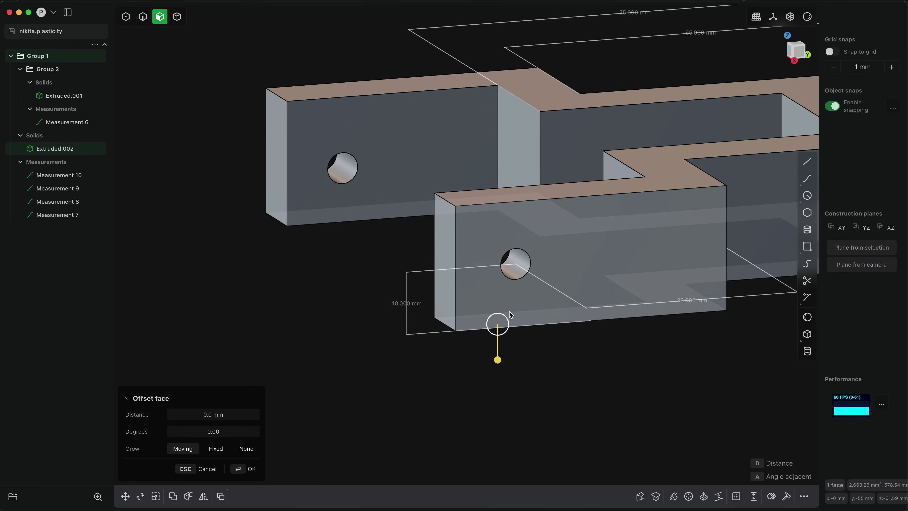
shift+click(338, 172)
middle_drag(436, 382, 393, 376)
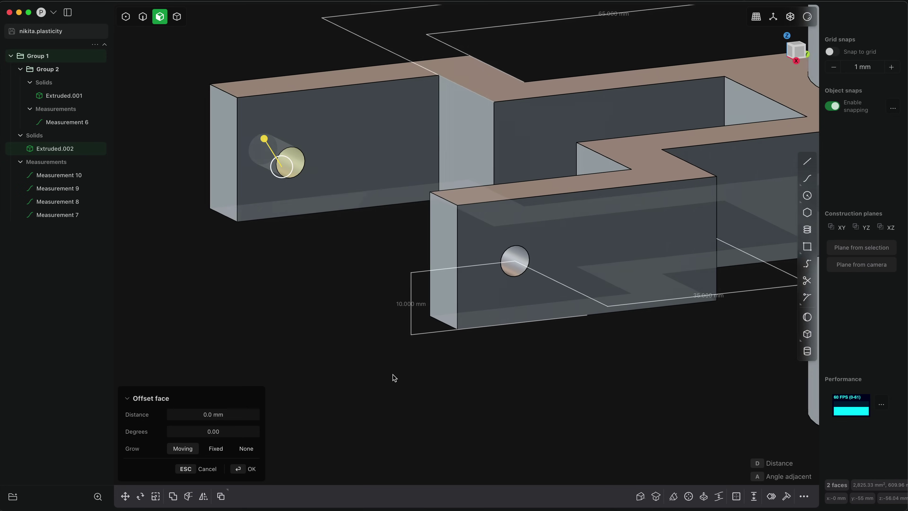
text(d10)
key(Return)
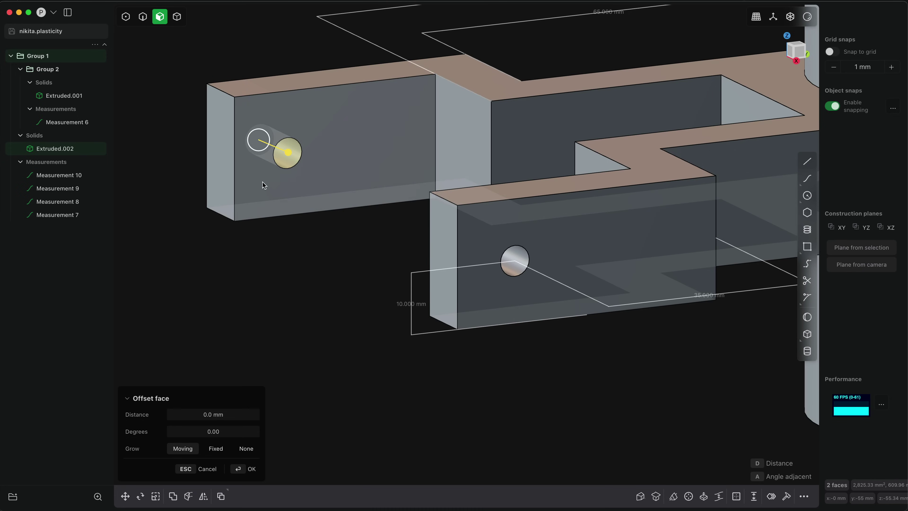
Step: Select the upper arm's end face and hole and enter a 10 mm distance
click(220, 178)
shift+click(308, 161)
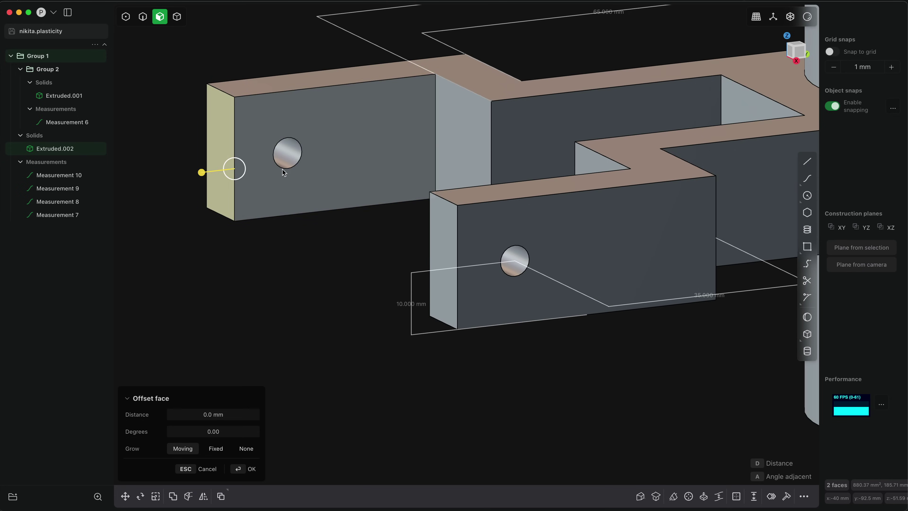
text(10)
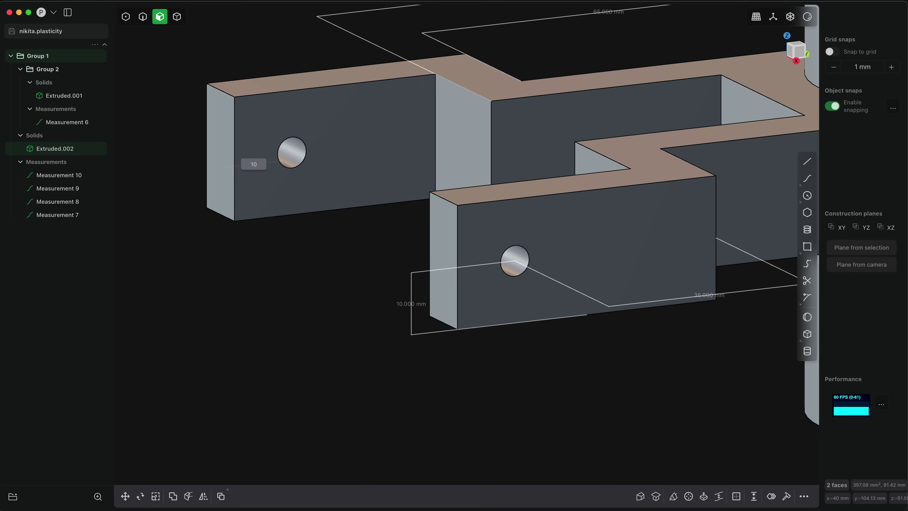
key(Return)
mouse_move(415, 304)
middle_down()
mouse_move(450, 321)
mouse_move(389, 297)
mouse_move(409, 306)
middle_up()
Step: Drag the upper arm's end face outward to lengthen that arm
click(336, 340)
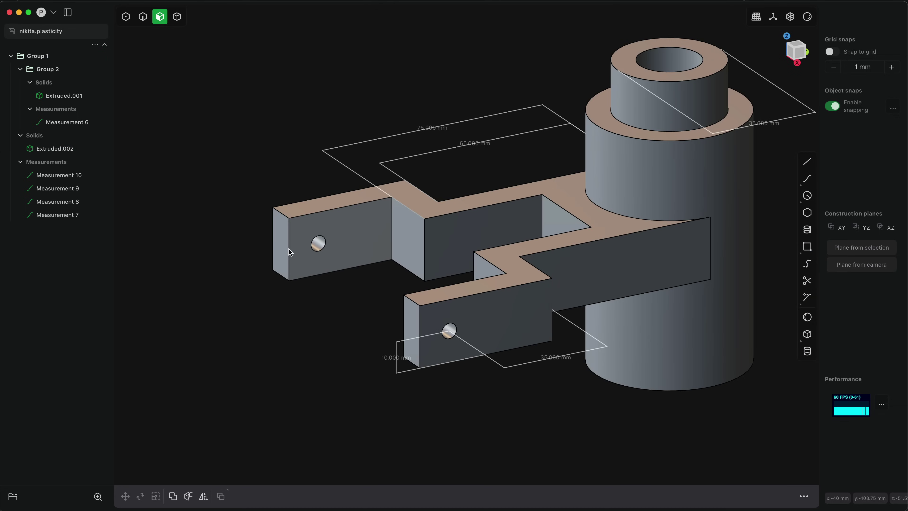
click(281, 248)
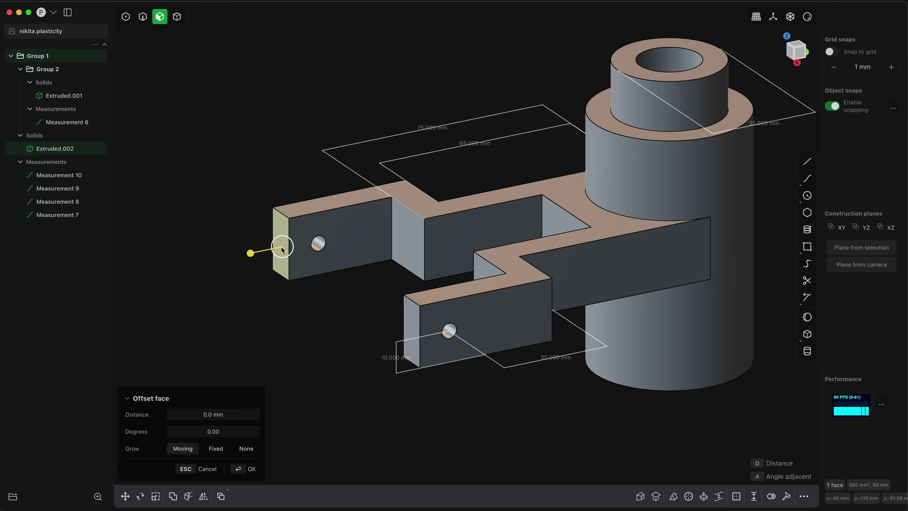
drag(283, 249, 225, 256)
key(o)
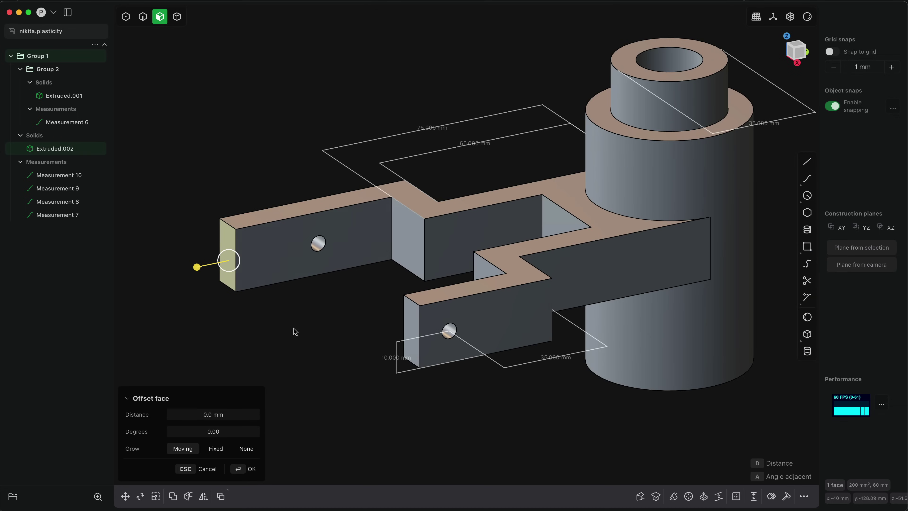
Step: Select the slot's triangular face and both arm end faces to align the left arm's end
shift+click(410, 323)
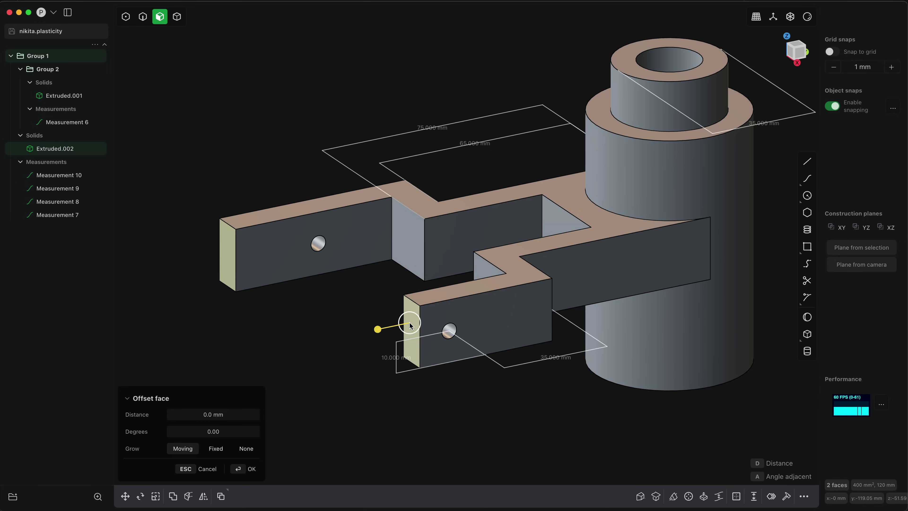
click(558, 217)
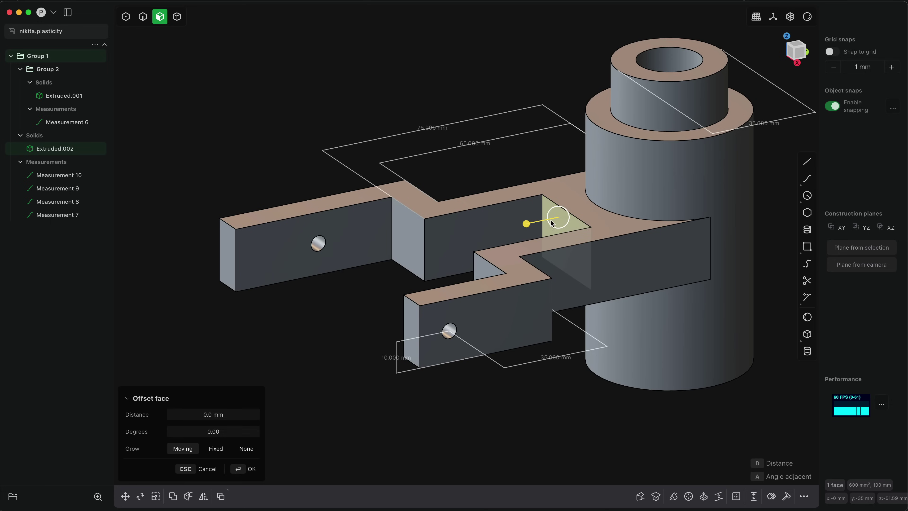
shift+click(228, 256)
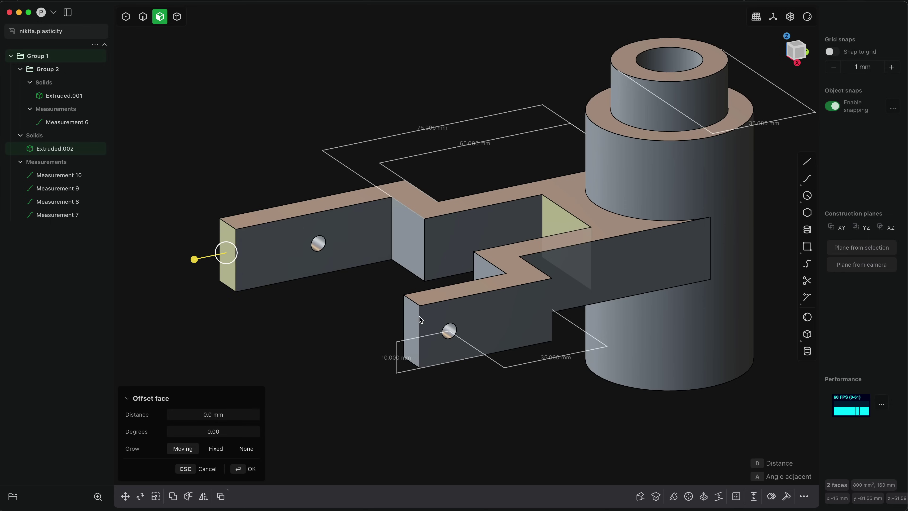
shift+click(410, 324)
key(d)
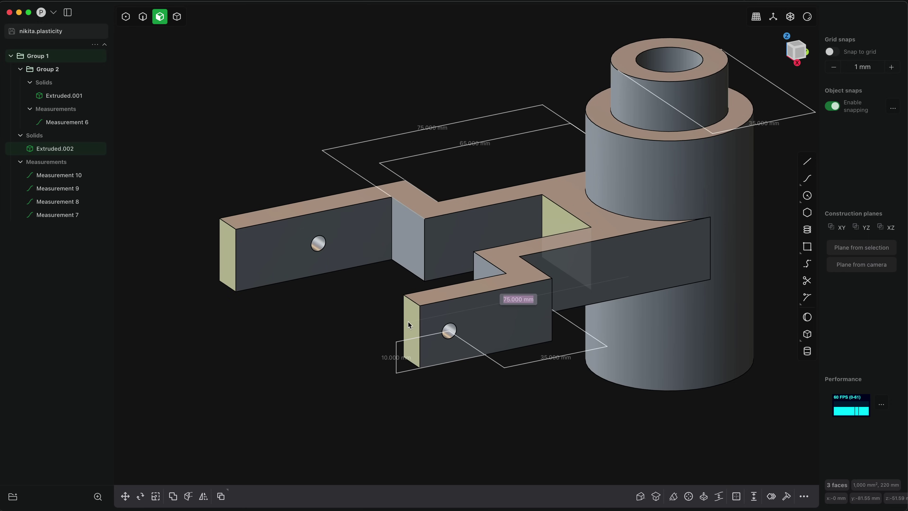
key(Return)
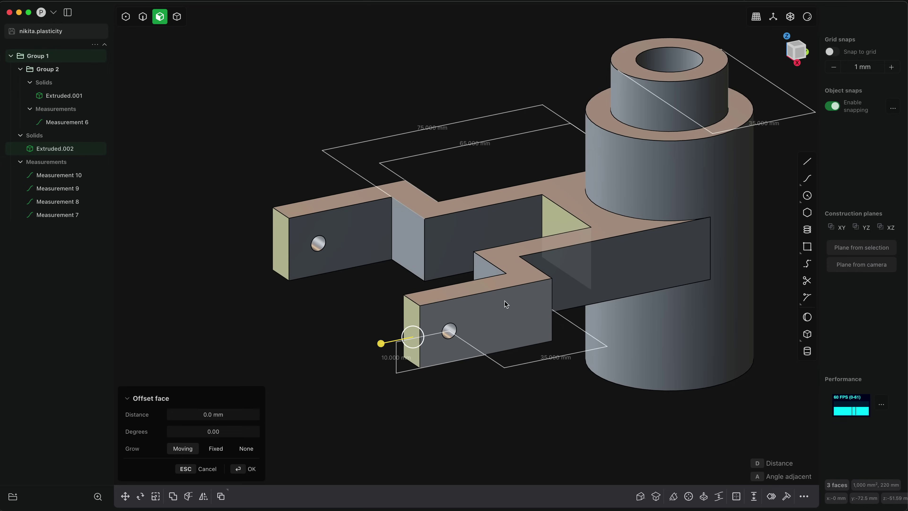
Step: Test an 80 mm distance on both arms, undo it, and finish the offset
text(d80)
key(Return)
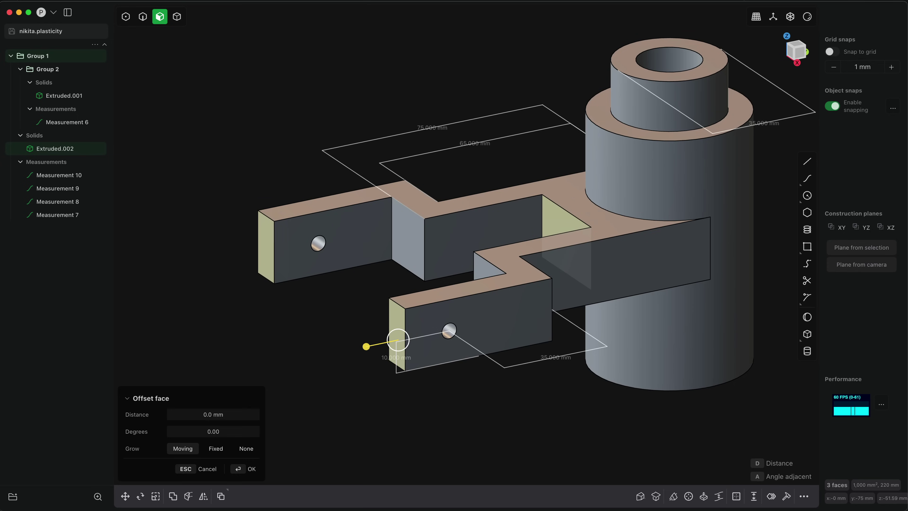
key(super+z)
click(390, 309)
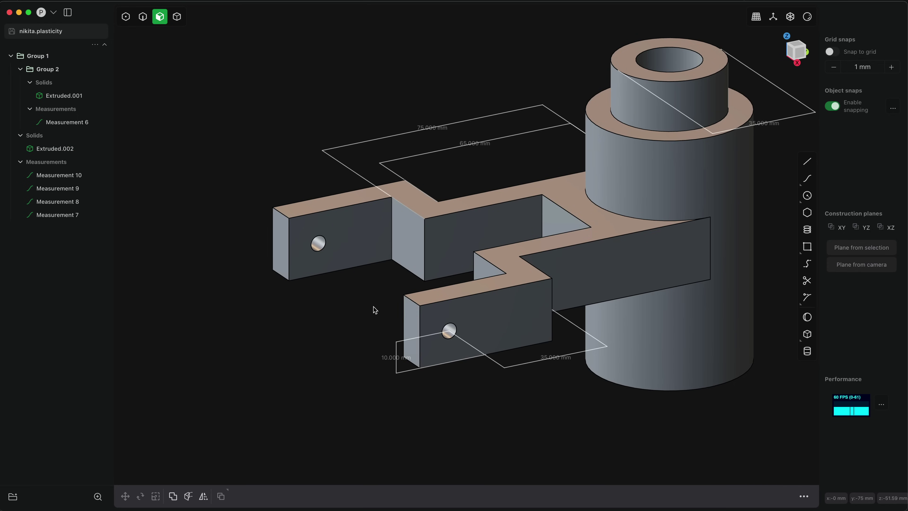
Step: Select the triangular pocket face plus the left and lower arm end faces, then zoom to a frontal view
click(551, 233)
click(283, 249)
click(411, 318)
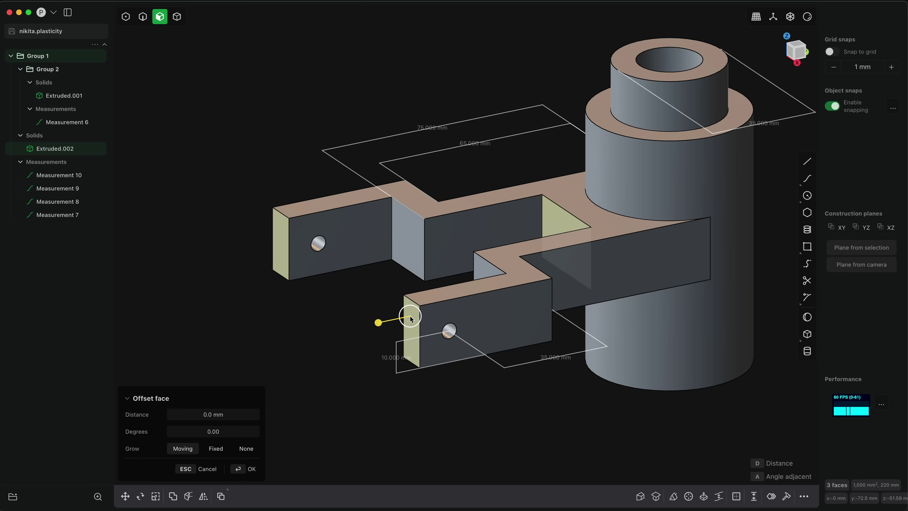
scroll(409, 315, up, 5)
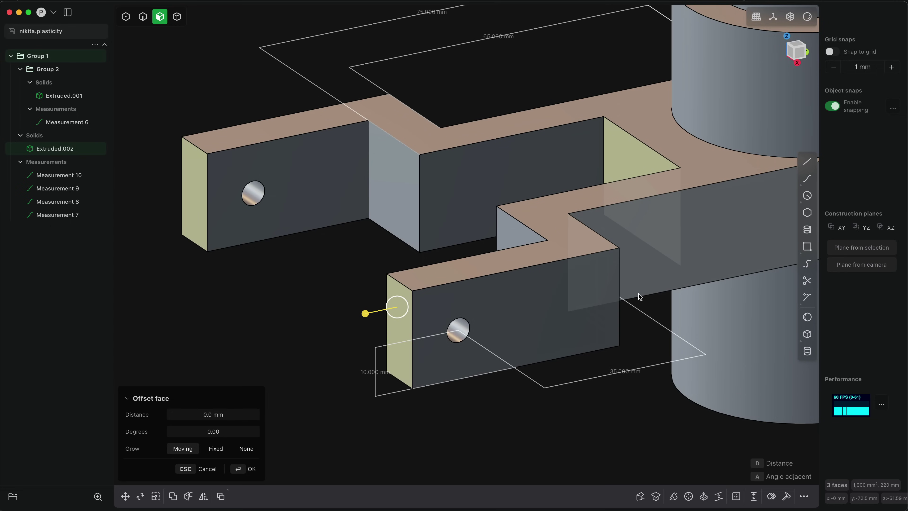
mouse_move(639, 294)
middle_down()
mouse_move(599, 314)
mouse_move(732, 265)
mouse_move(629, 285)
mouse_move(634, 279)
middle_up()
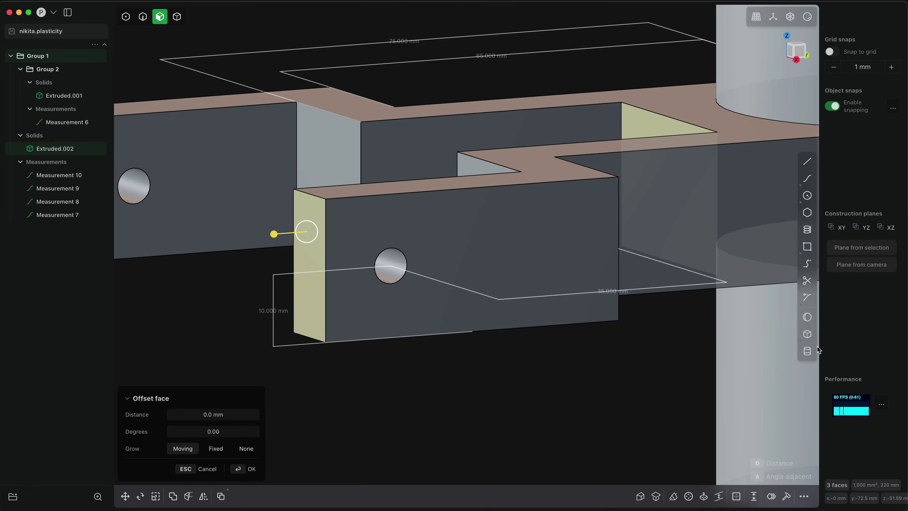
Step: Cut two new cylinder holes into the lower arm's front face
click(808, 351)
click(434, 233)
click(446, 235)
click(378, 217)
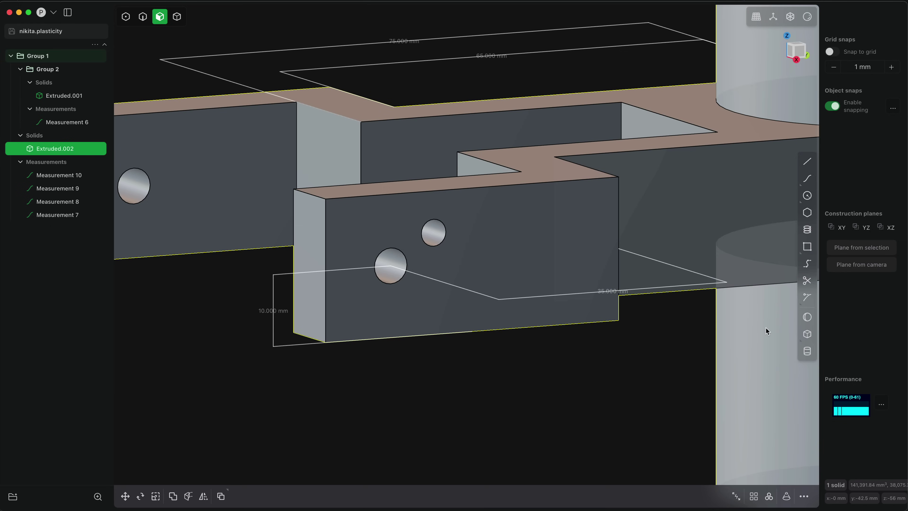
click(510, 278)
click(531, 297)
click(418, 254)
Step: Select all three hole faces and offset them to make the holes equal size
click(517, 284)
shift+click(439, 236)
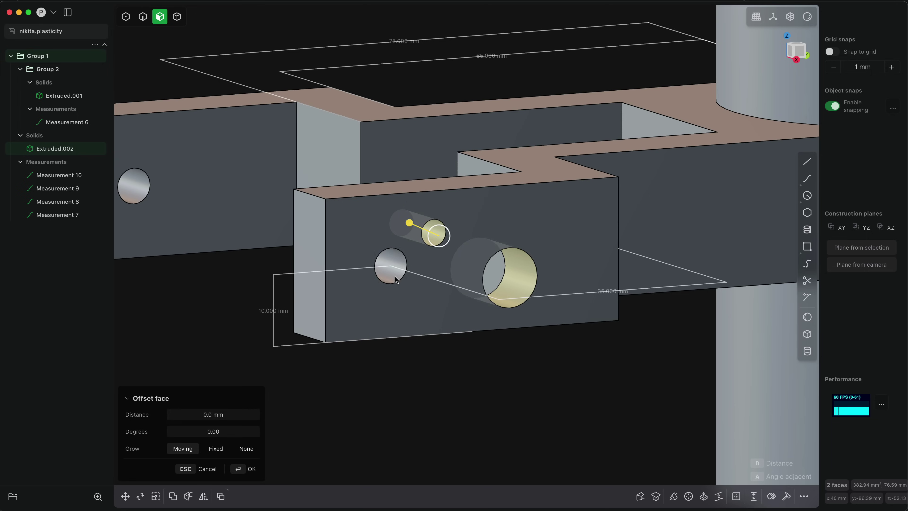
click(396, 279)
key(d)
key(Return)
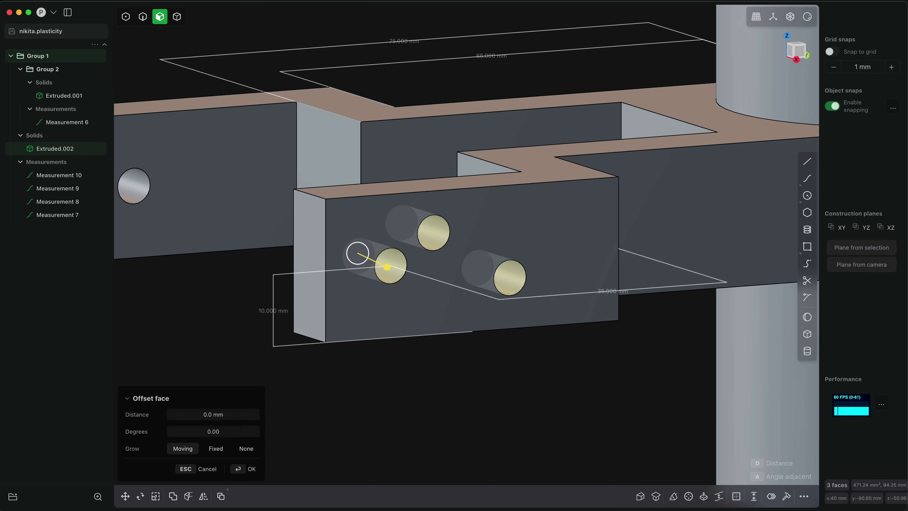
Step: Select the block's top face and the hole faces to line the holes up with the left hole
click(301, 249)
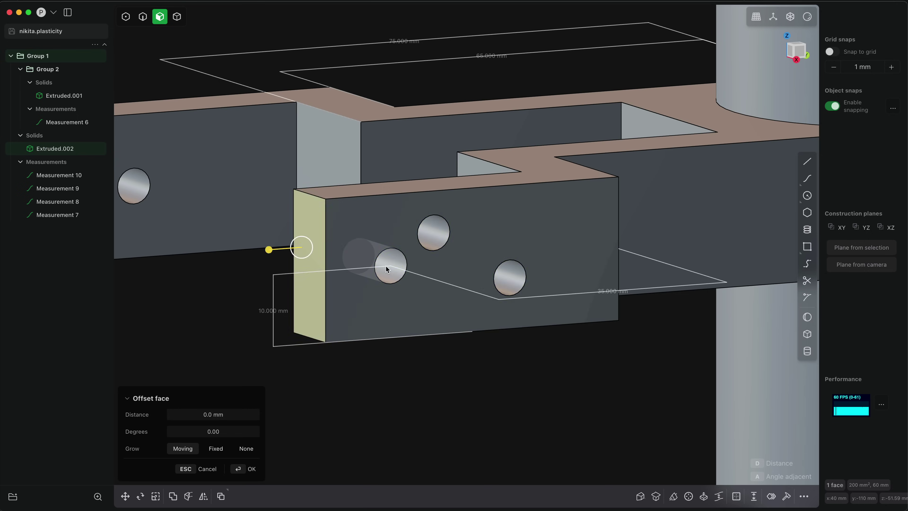
click(429, 181)
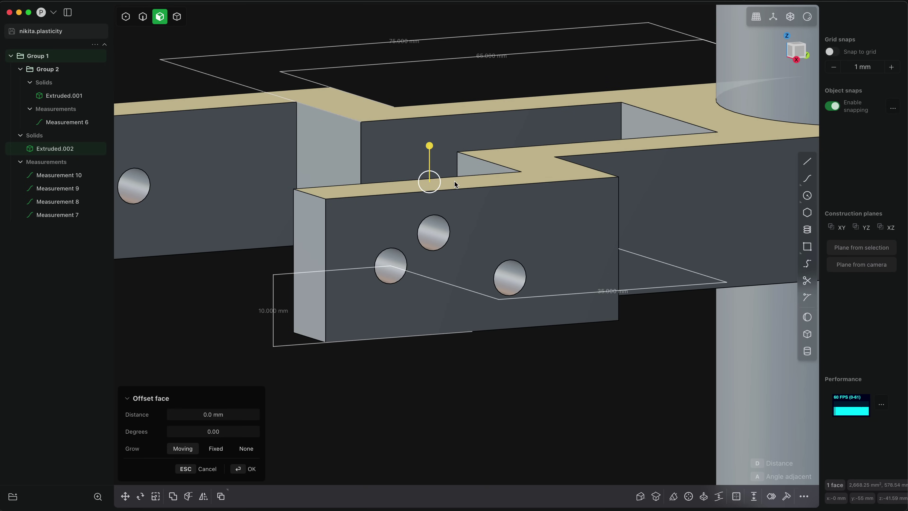
shift+click(437, 234)
shift+click(392, 265)
shift+click(512, 279)
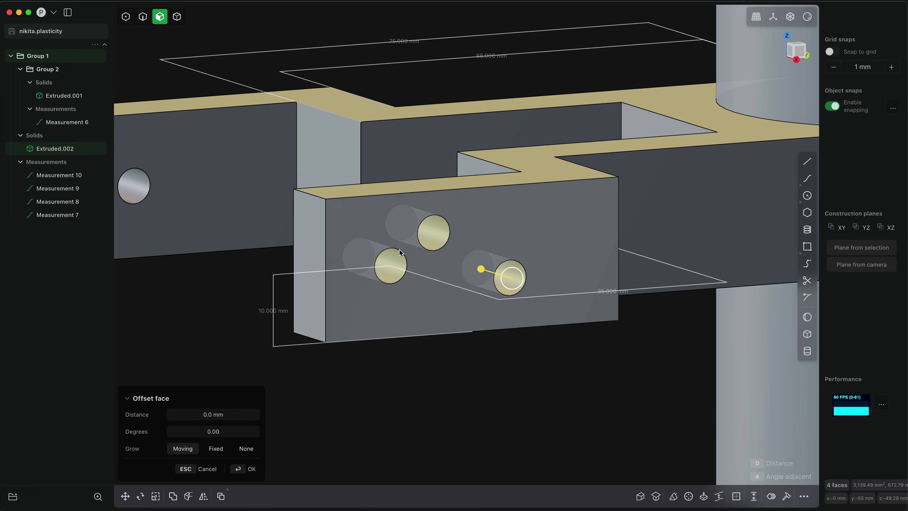
shift+click(396, 260)
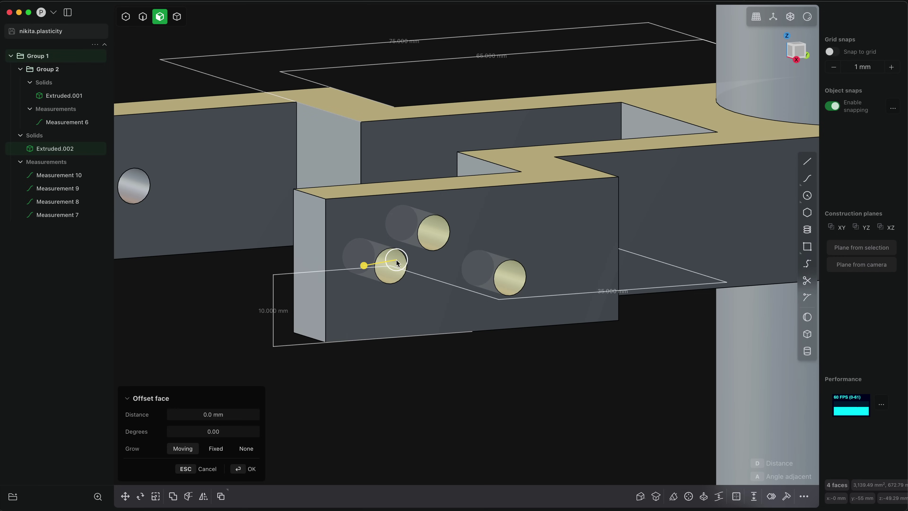
key(d)
key(Return)
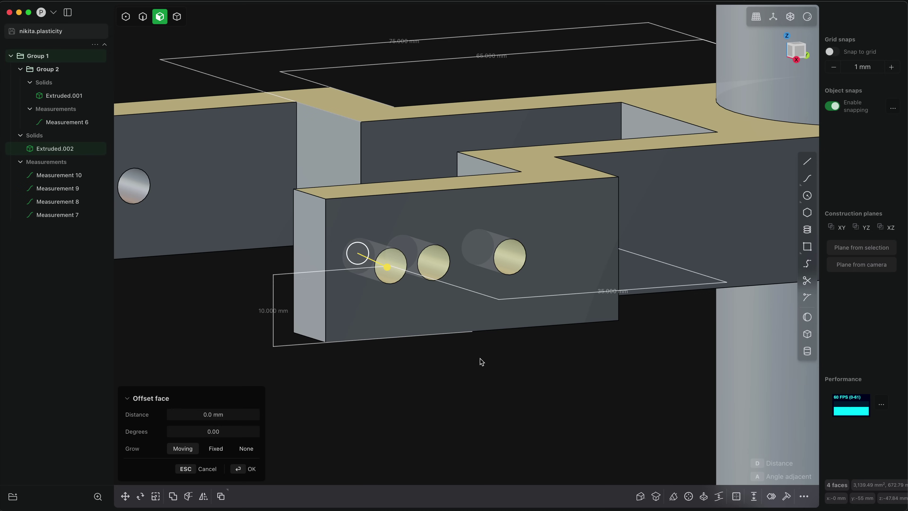
scroll(480, 359, down, 5)
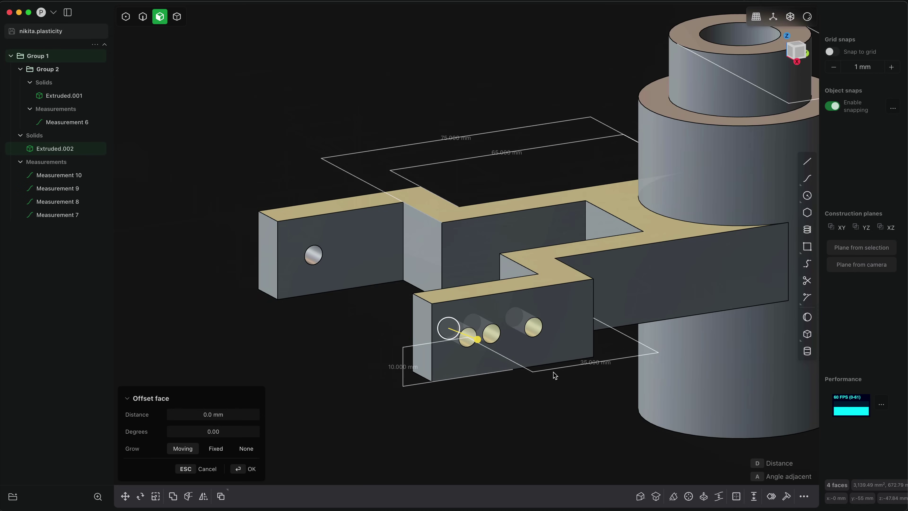
key(g)
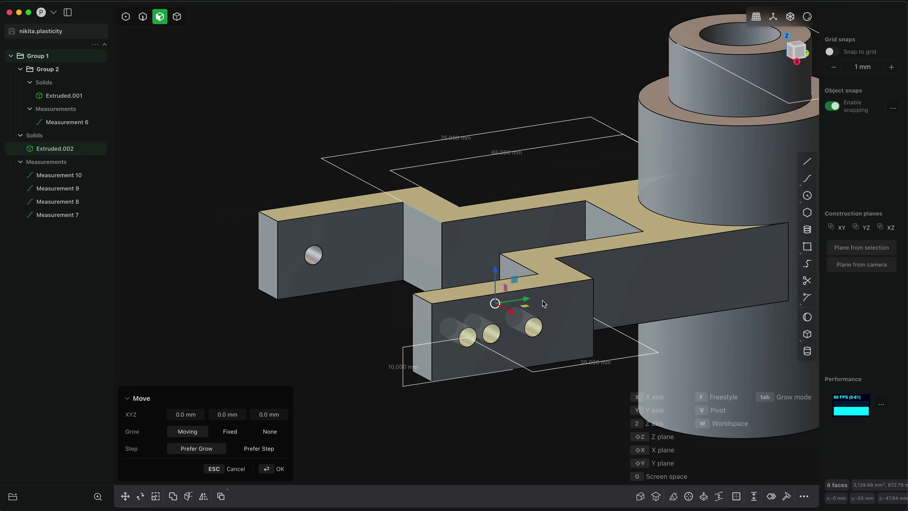
mouse_move(543, 303)
mouse_down()
mouse_move(525, 304)
mouse_move(539, 304)
mouse_up()
key(Escape)
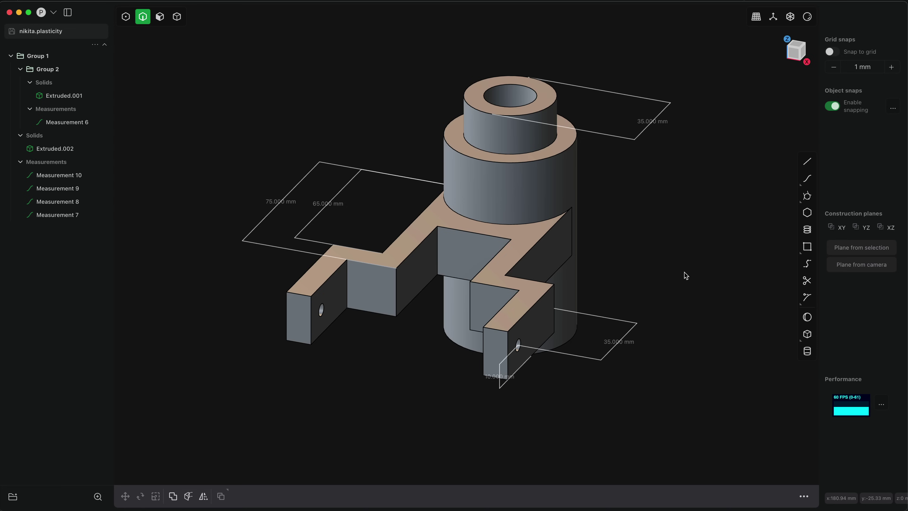
scroll(684, 272, right, 5)
scroll(685, 273, left, 10)
scroll(684, 272, up, 5)
key(super+comma)
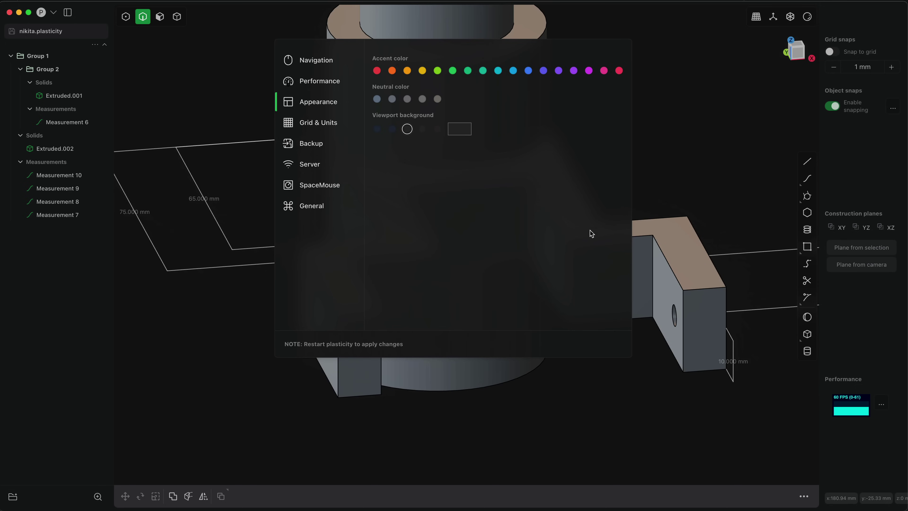
click(342, 185)
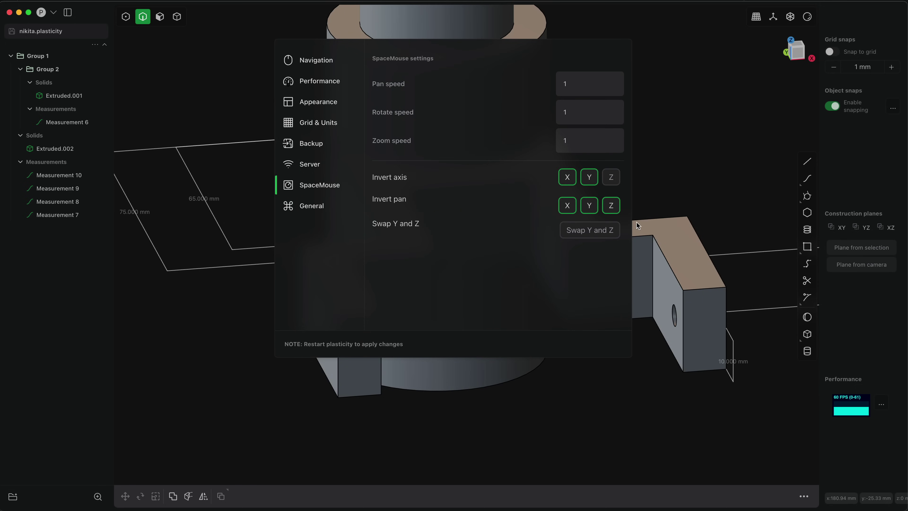
key(Escape)
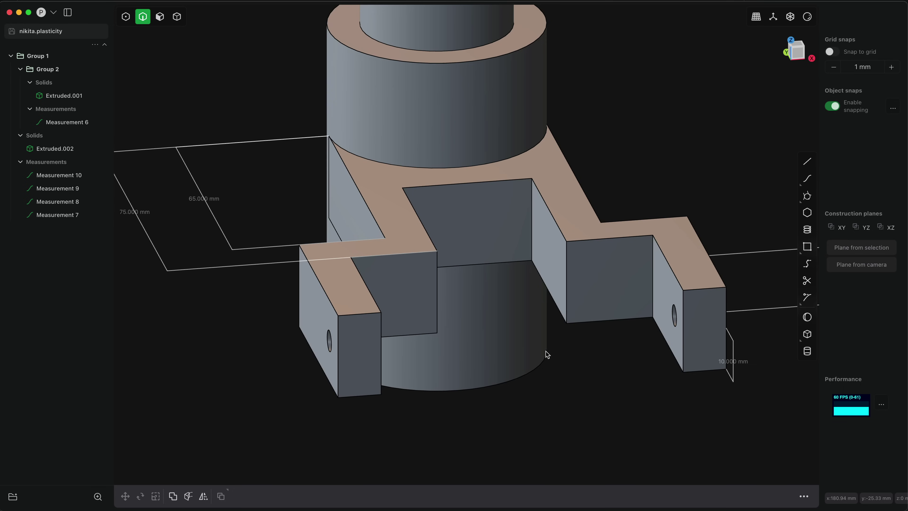
scroll(533, 353, down, 5)
middle_drag(431, 386, 471, 365)
scroll(476, 402, down, 2)
middle_drag(608, 317, 533, 314)
Step: Switch to top view with grid and axes shown, and pan the bracket to the left
key(7)
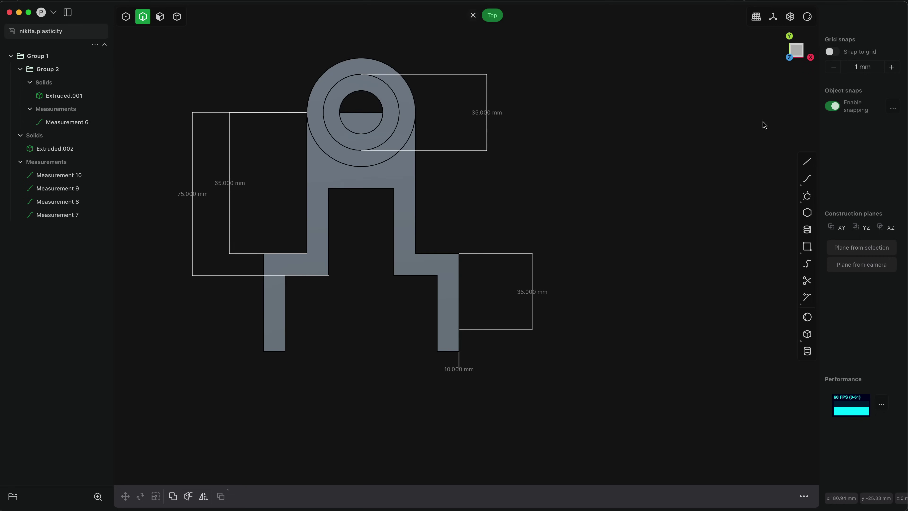
click(777, 20)
shift+middle_drag(731, 104, 643, 159)
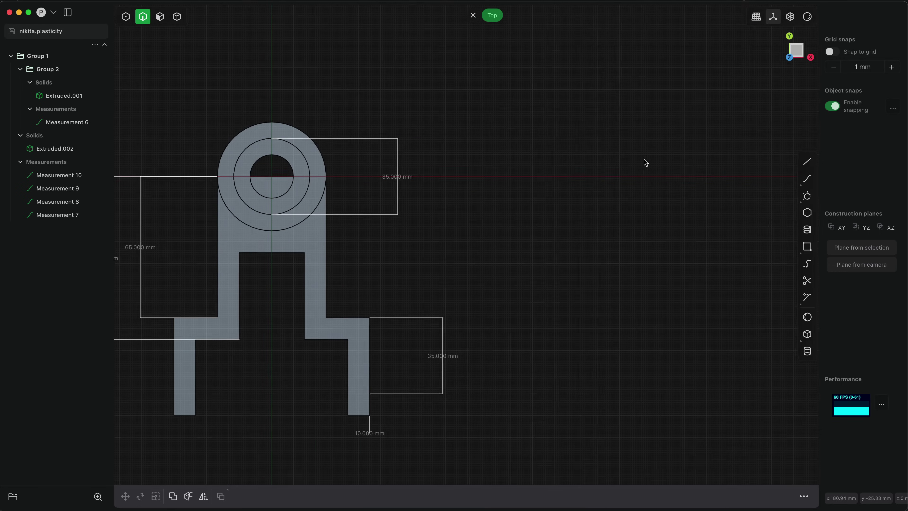
scroll(600, 228, up, 4)
scroll(600, 228, down, 2)
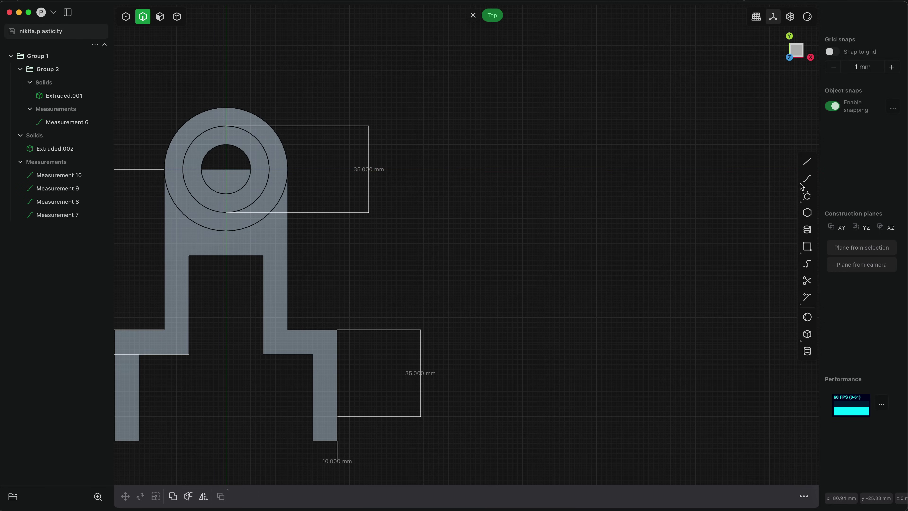
Step: Draw two freeform curves right of the bracket, one above the other
click(807, 179)
click(462, 226)
click(556, 197)
click(635, 187)
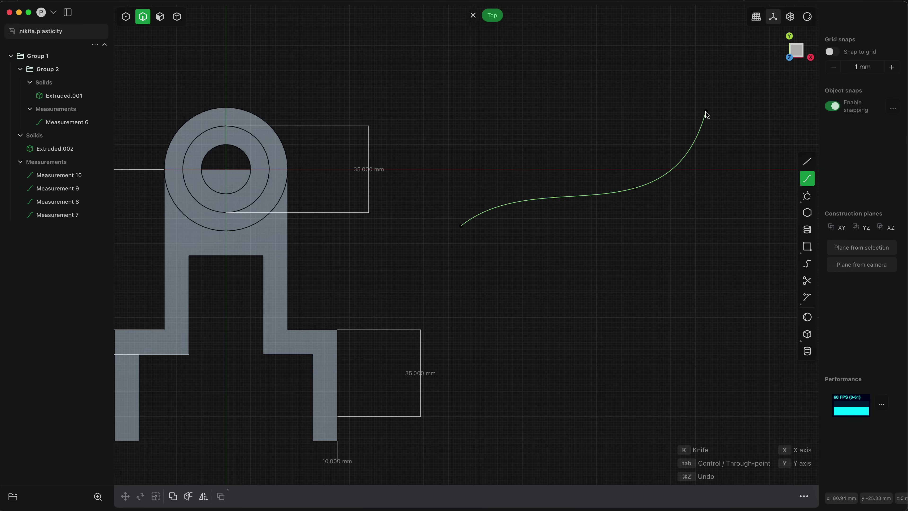
right_click(706, 111)
click(813, 178)
click(485, 321)
click(620, 350)
click(729, 330)
right_click(730, 330)
Step: Create Circle.001 tangent to both the upper and lower curves
click(807, 196)
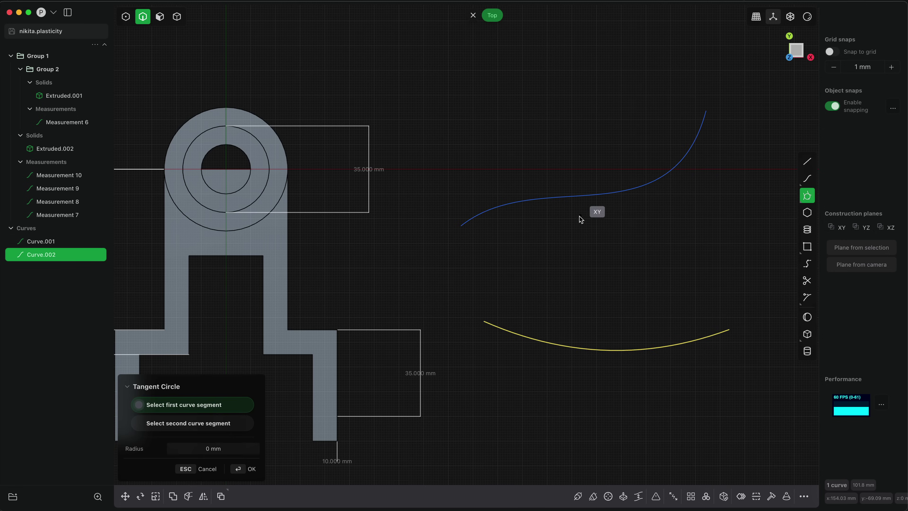
click(622, 195)
click(657, 343)
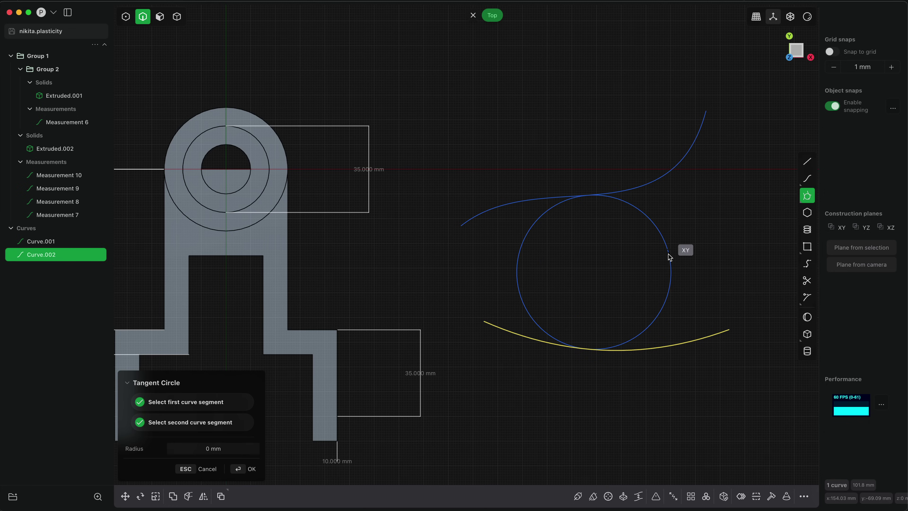
click(668, 254)
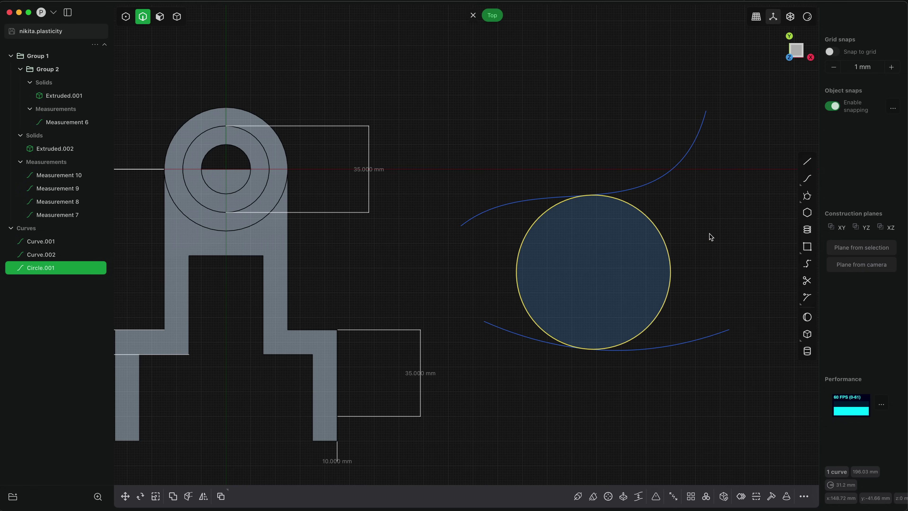
Step: Draw a straight line ending perpendicular on the upper curve
click(807, 162)
click(729, 221)
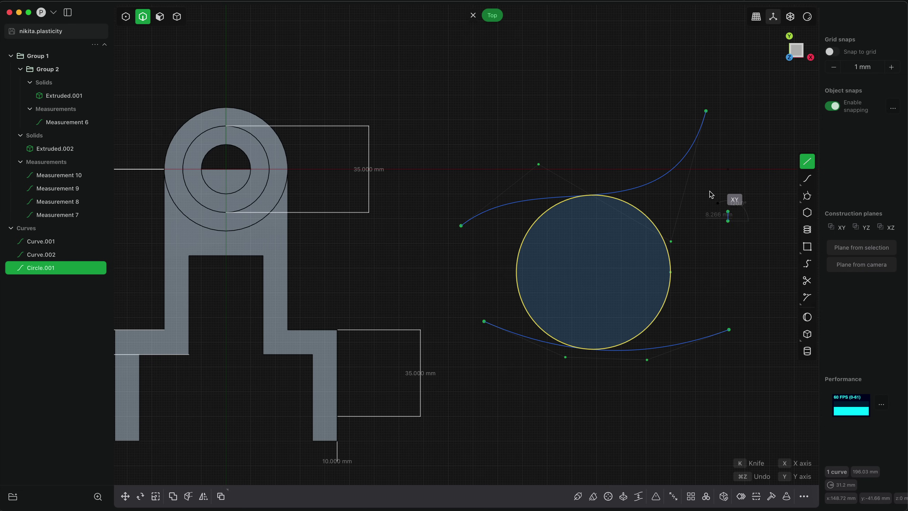
click(675, 168)
middle_drag(693, 225, 600, 241)
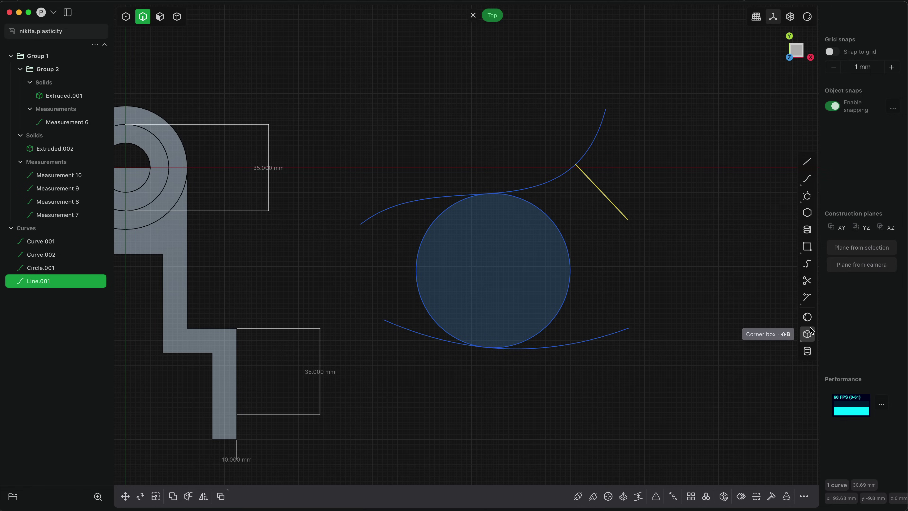
Step: Draw a small circle and move it inside the large circle, tangent to its edge
click(807, 195)
click(729, 176)
click(681, 103)
click(706, 120)
key(g)
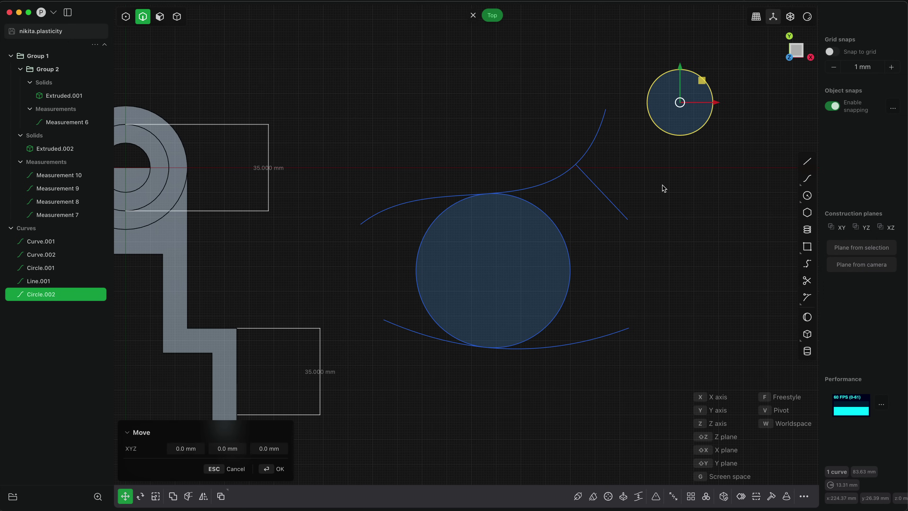
click(667, 136)
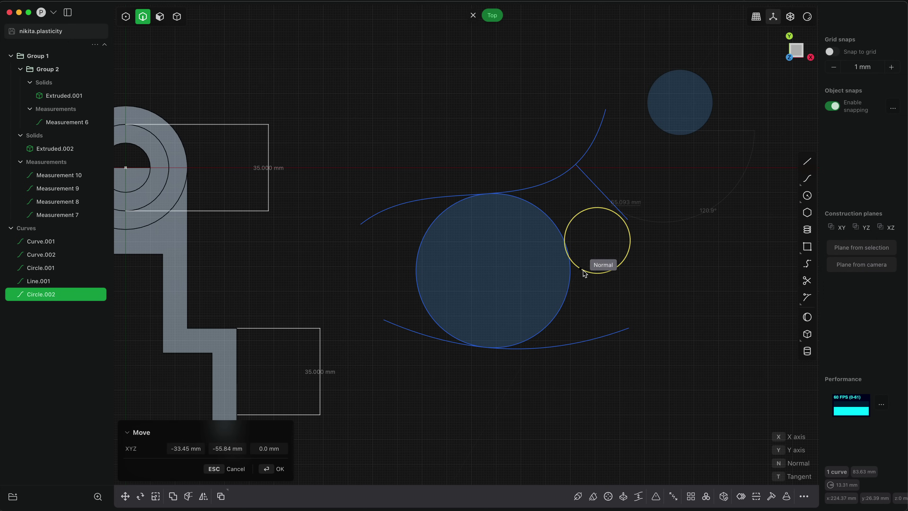
click(456, 341)
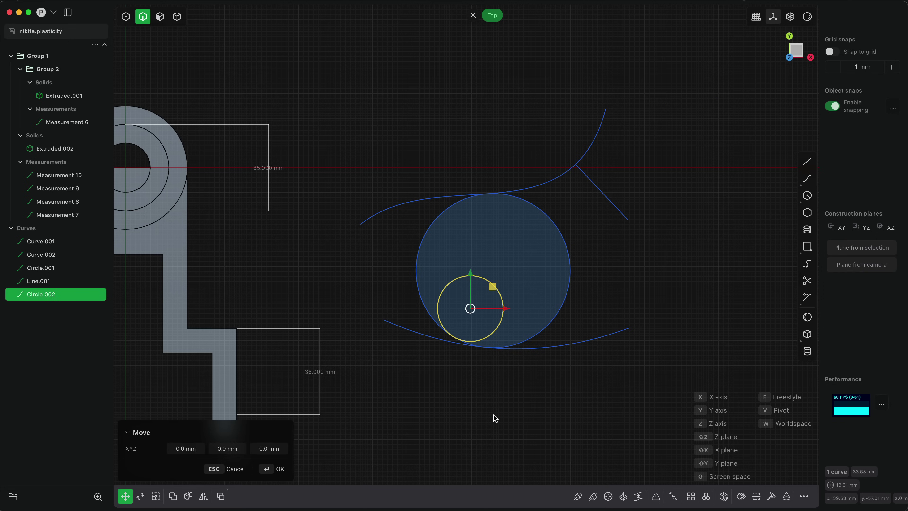
Step: Move the perpendicular line so its endpoint sits tangent on the large circle
click(603, 202)
key(g)
click(577, 165)
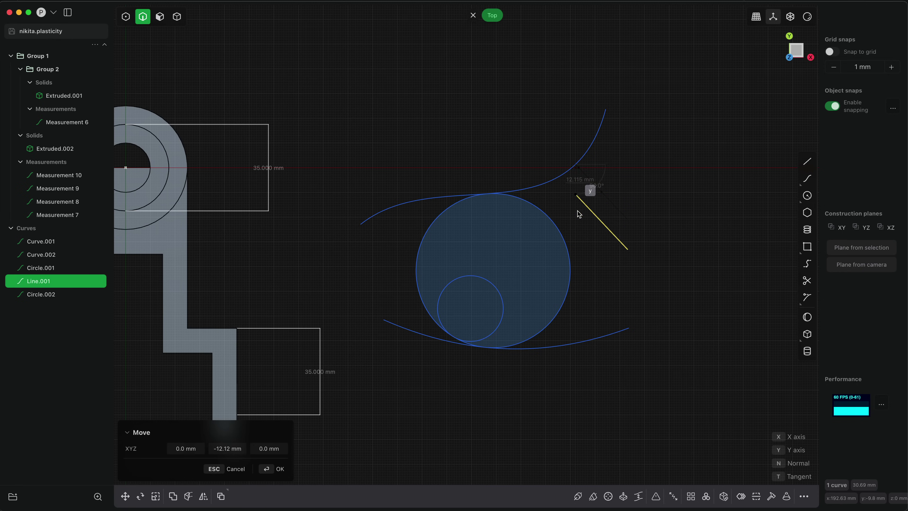
click(549, 217)
key(Return)
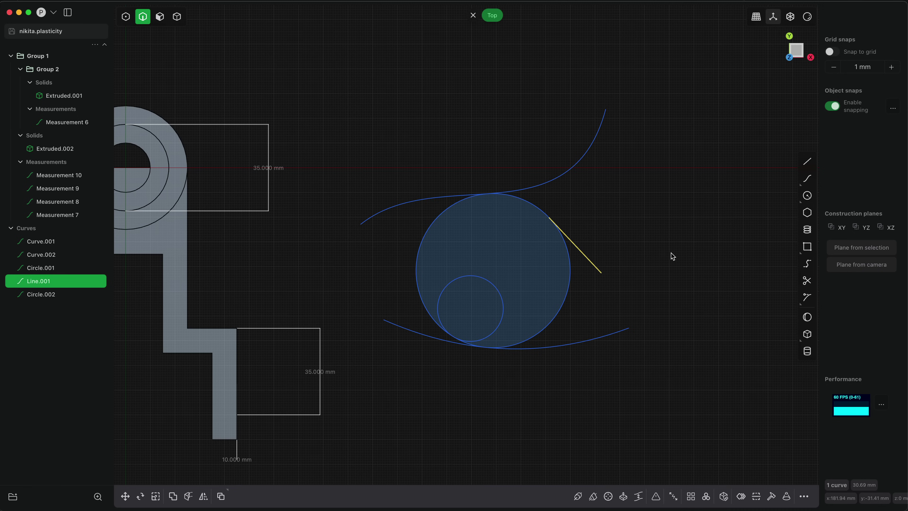
Step: Draw a three-point bent polyline and a spline tail continuing from its lower end
key(l)
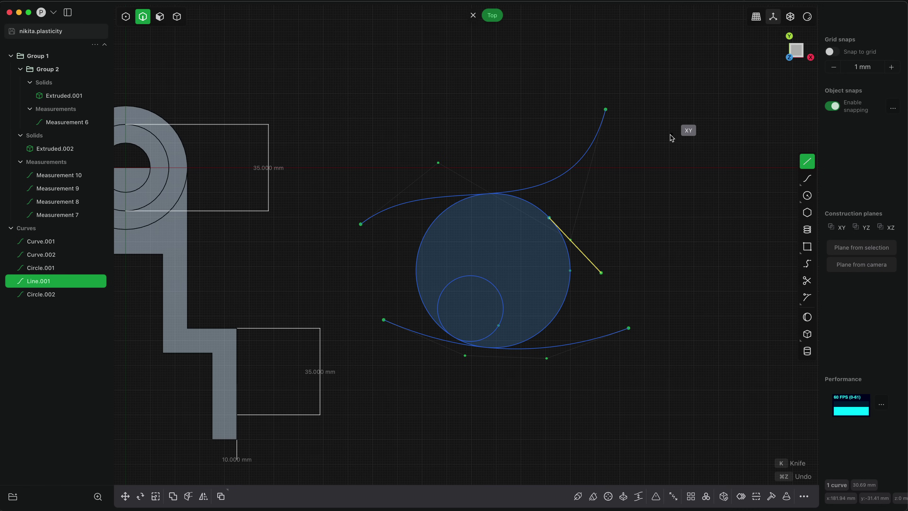
click(659, 133)
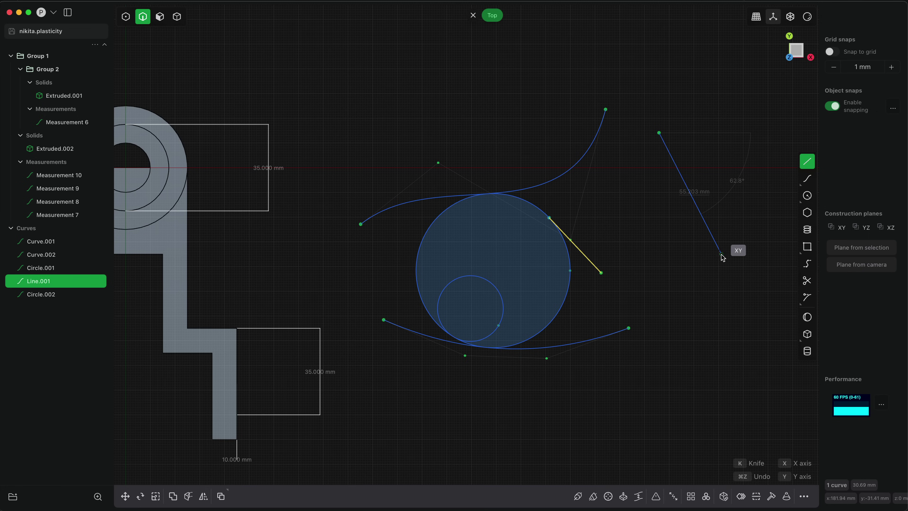
click(720, 256)
click(685, 352)
right_click(685, 352)
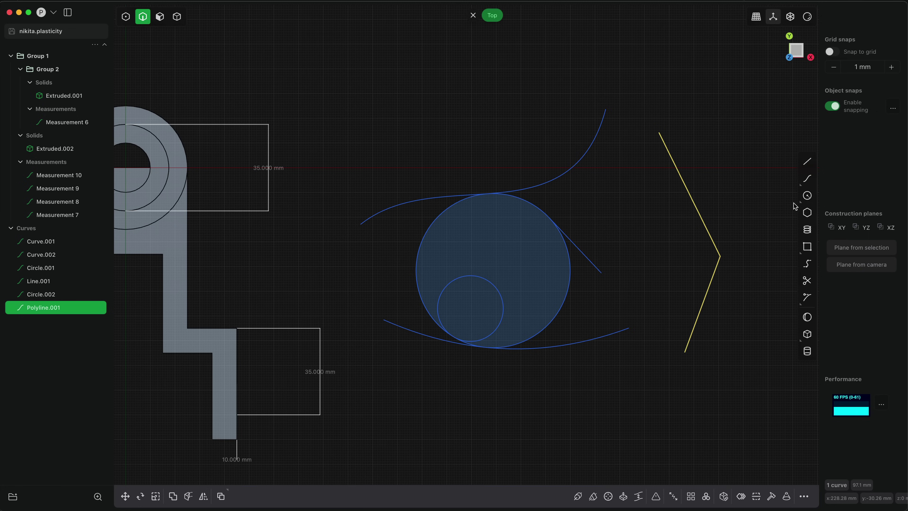
click(807, 178)
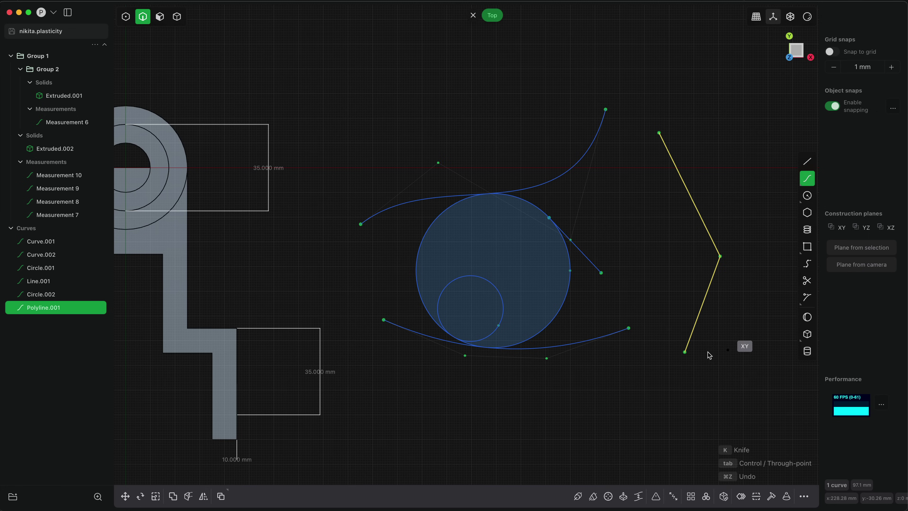
click(686, 352)
click(741, 387)
click(671, 415)
key(Return)
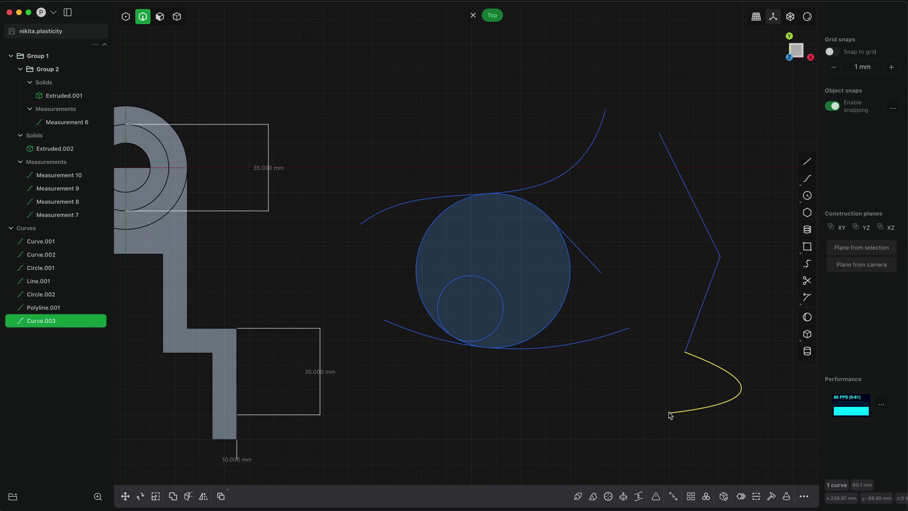
Step: Join the polyline and spline into one curve and select its corner vertex
shift+click(696, 332)
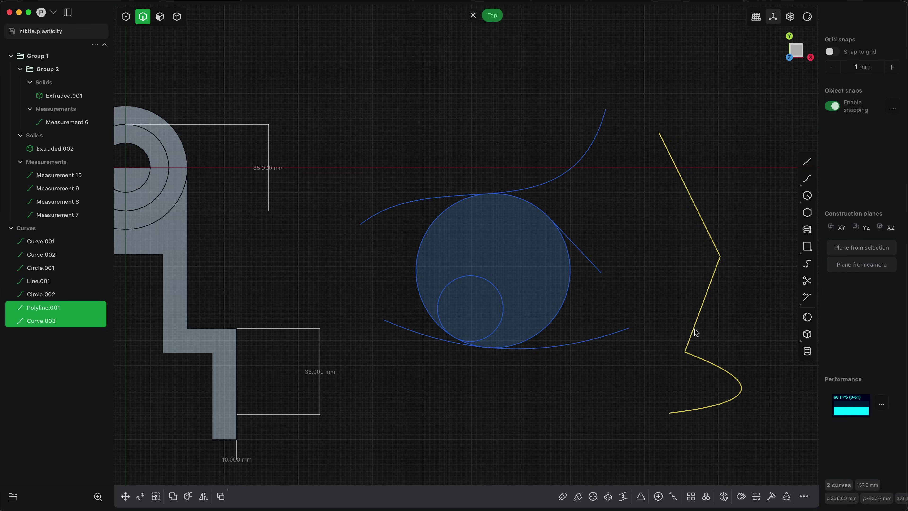
key(j)
key(1)
click(729, 300)
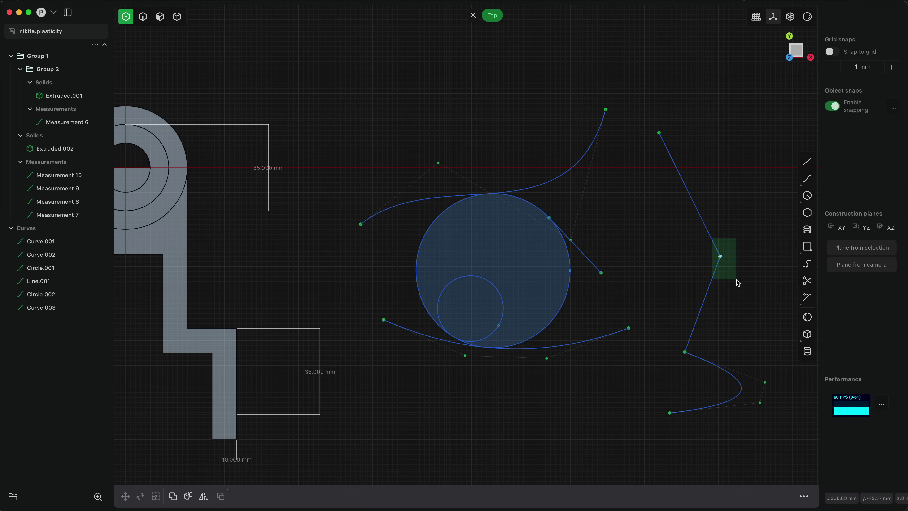
drag(737, 280, 737, 281)
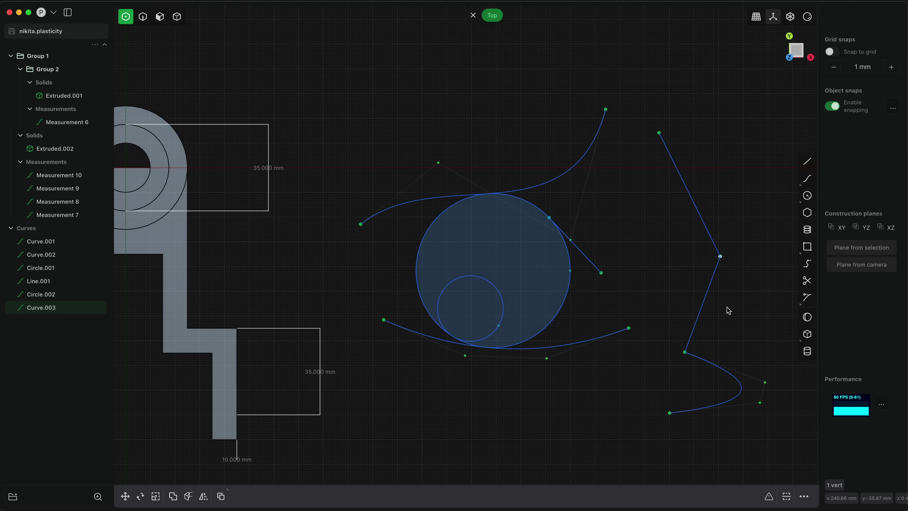
Step: Try offsetting the whole joined curve, then cancel the offset
key(2)
click(696, 307)
key(o)
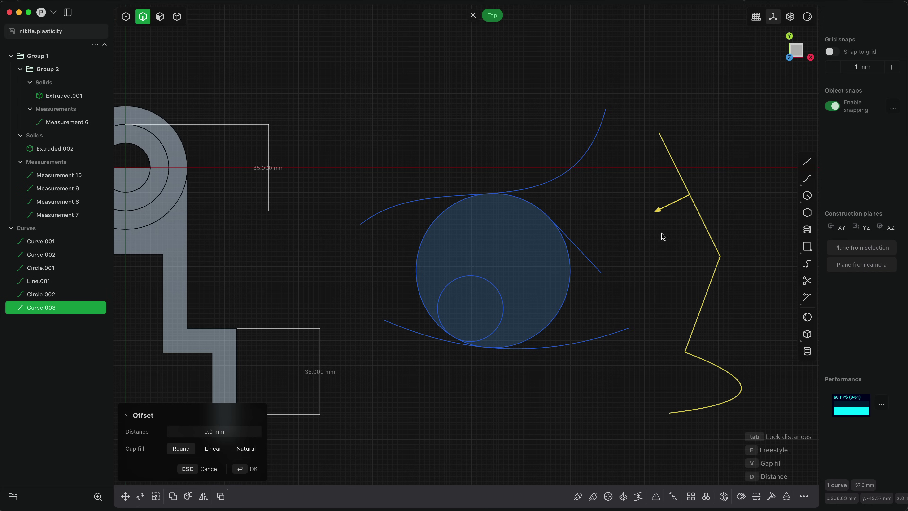
drag(658, 210, 739, 277)
key(Escape)
Step: Offset the upper and lower corner vertices of the joined curve
key(1)
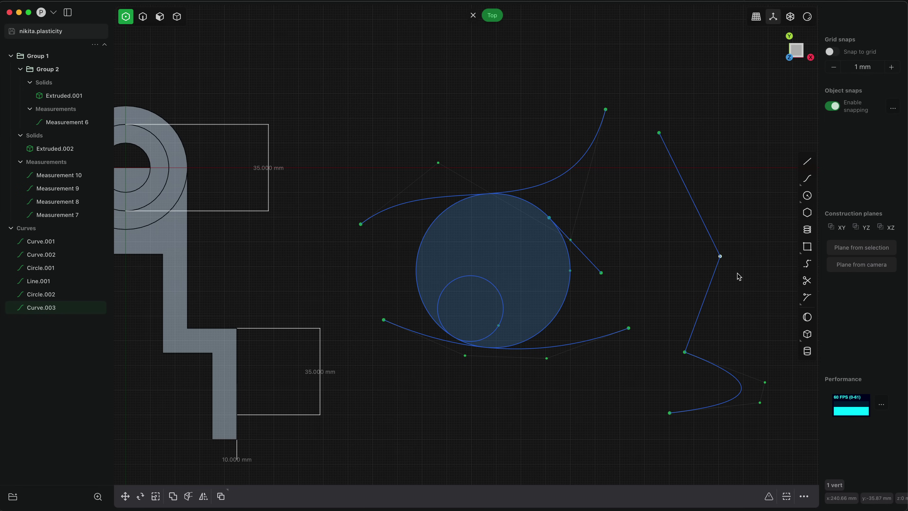
key(o)
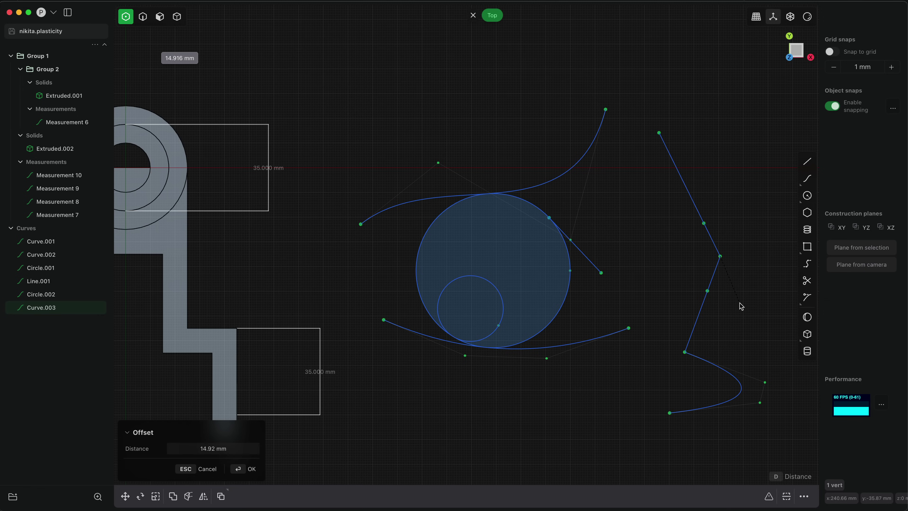
key(Escape)
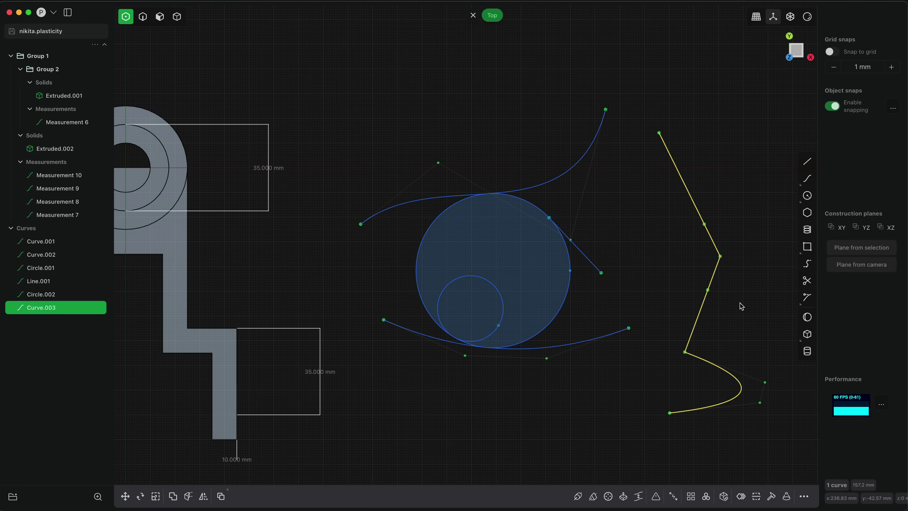
key(o)
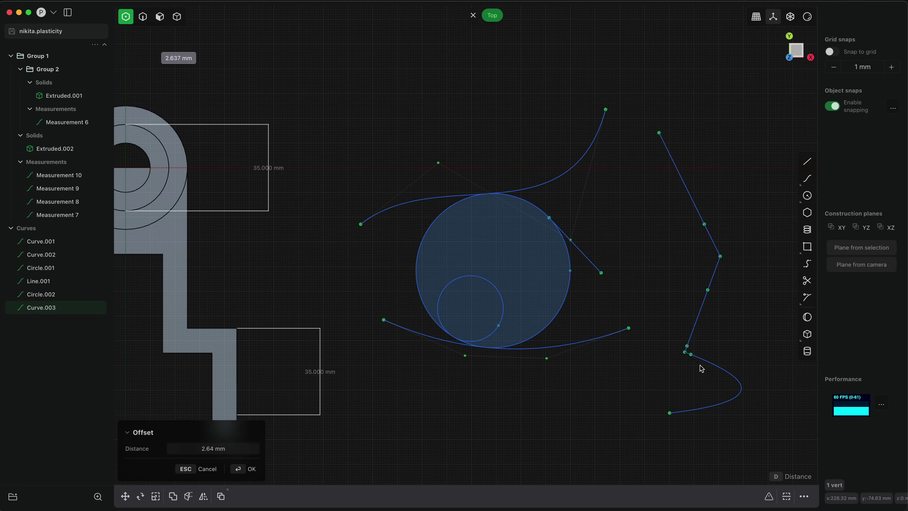
click(714, 381)
right_click(714, 381)
Step: Trim away the curve segments around the offset corners
click(696, 381)
key(t)
drag(696, 380, 665, 334)
Step: Trim the last corner segment, then join the trimmed pieces' ends with smooth Bridge Curves
click(718, 253)
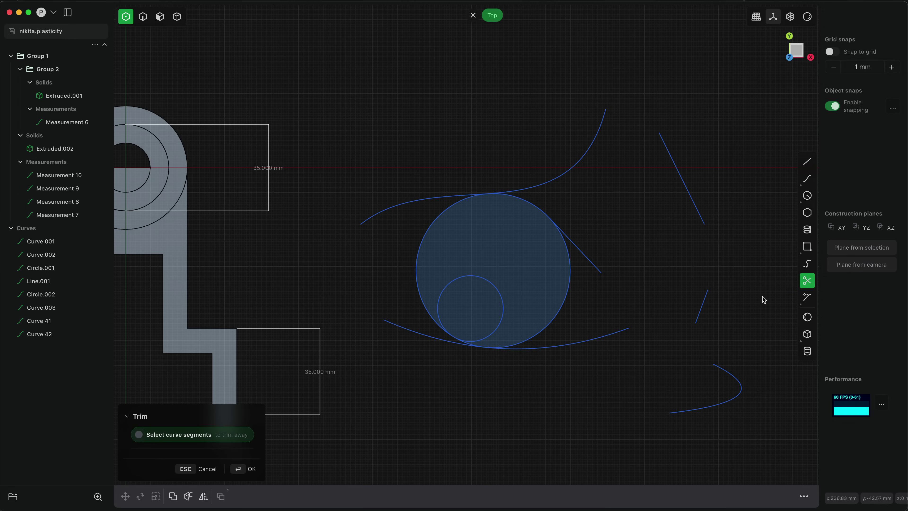
key(Escape)
text(f)
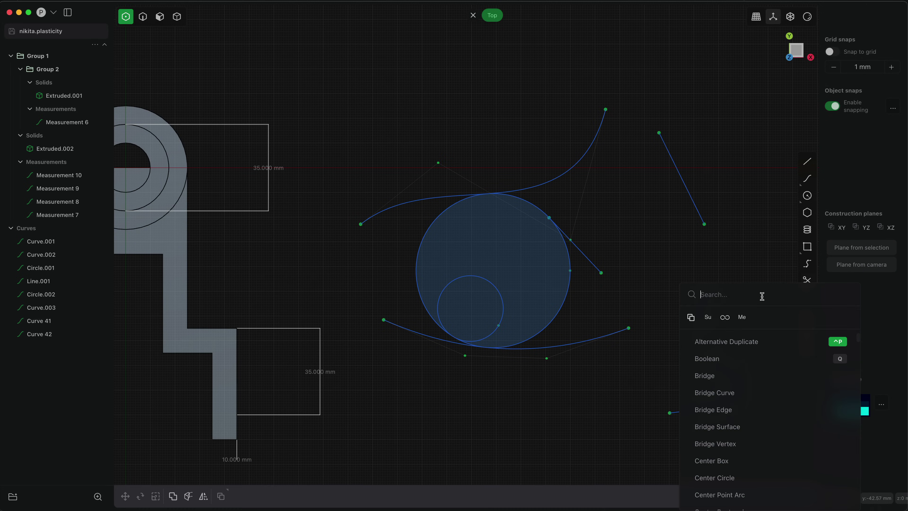
text(Br)
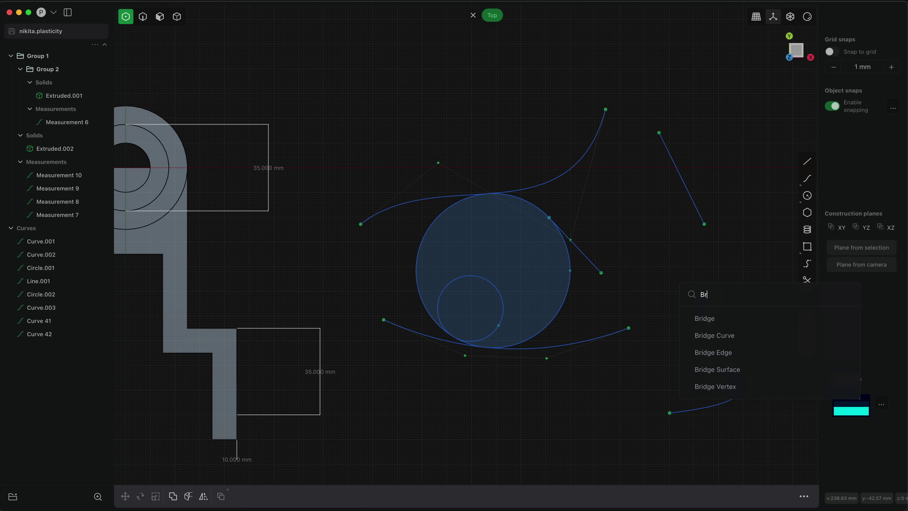
click(715, 335)
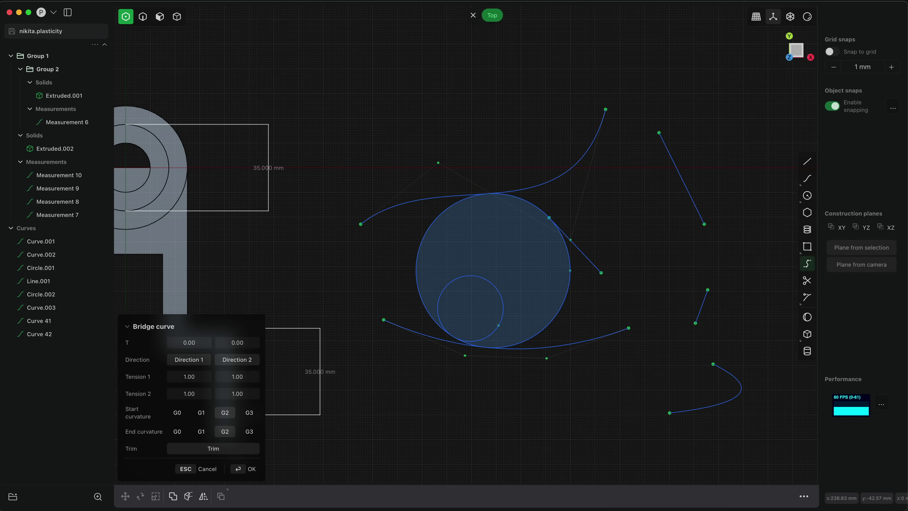
click(711, 291)
click(706, 227)
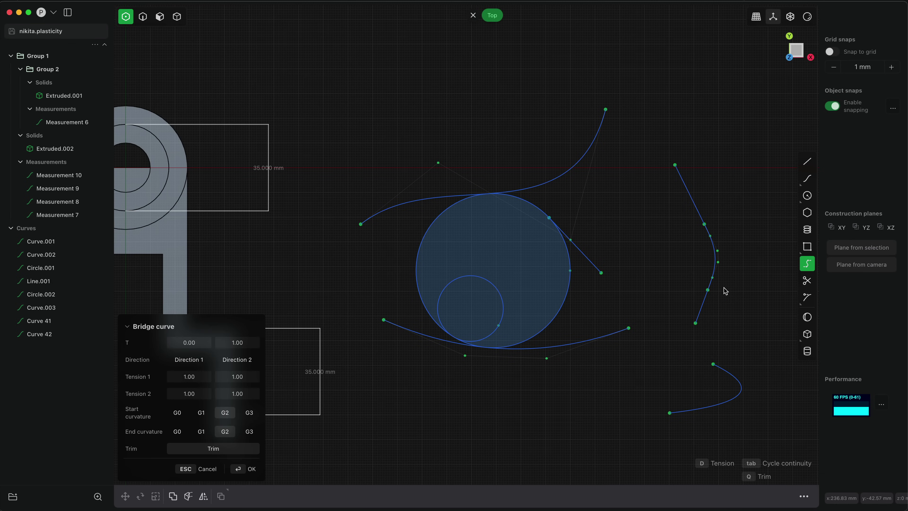
right_click(737, 334)
click(697, 333)
click(713, 365)
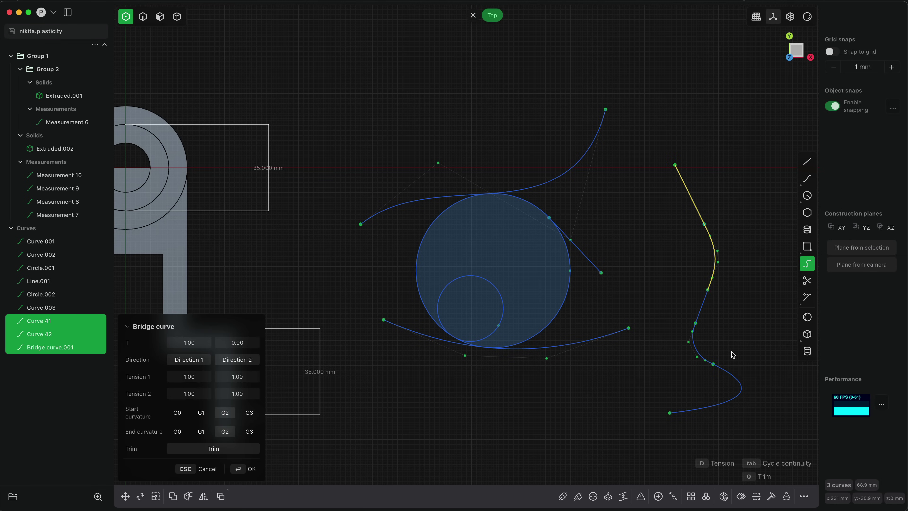